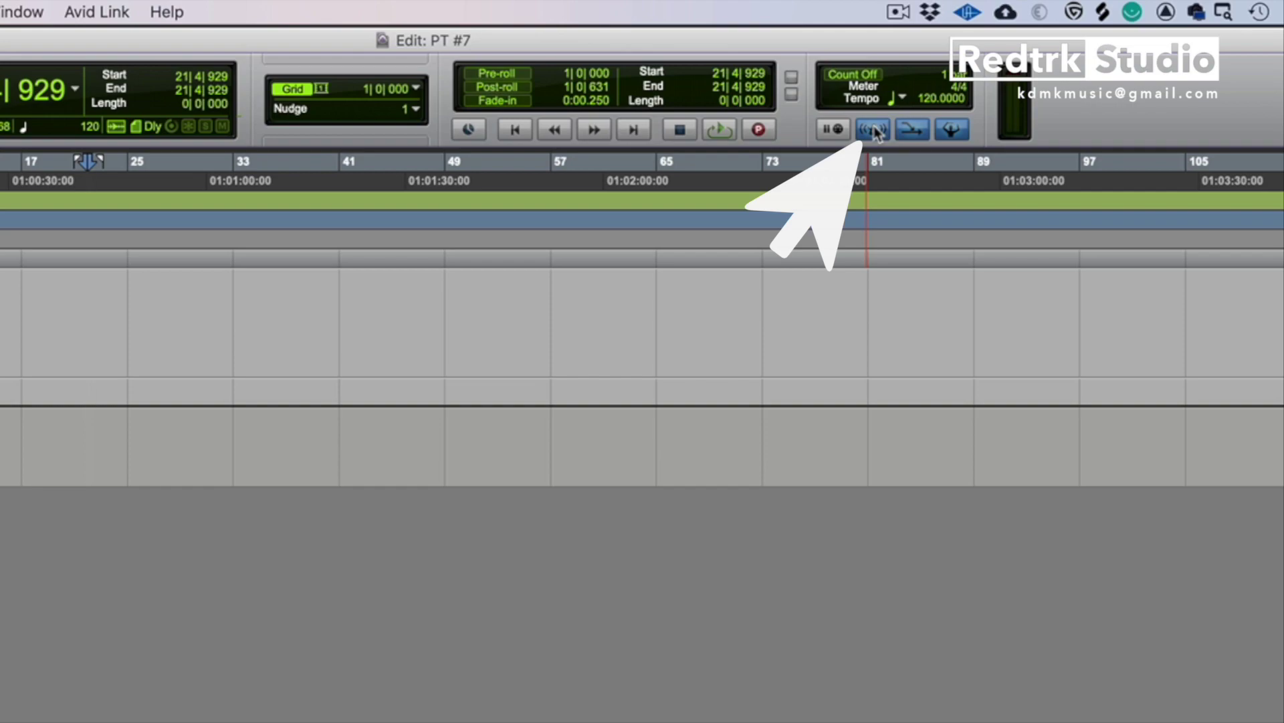
# Set the metronome click to sound only during record in the Click/Countoff Options
pyautogui.click(874, 129)
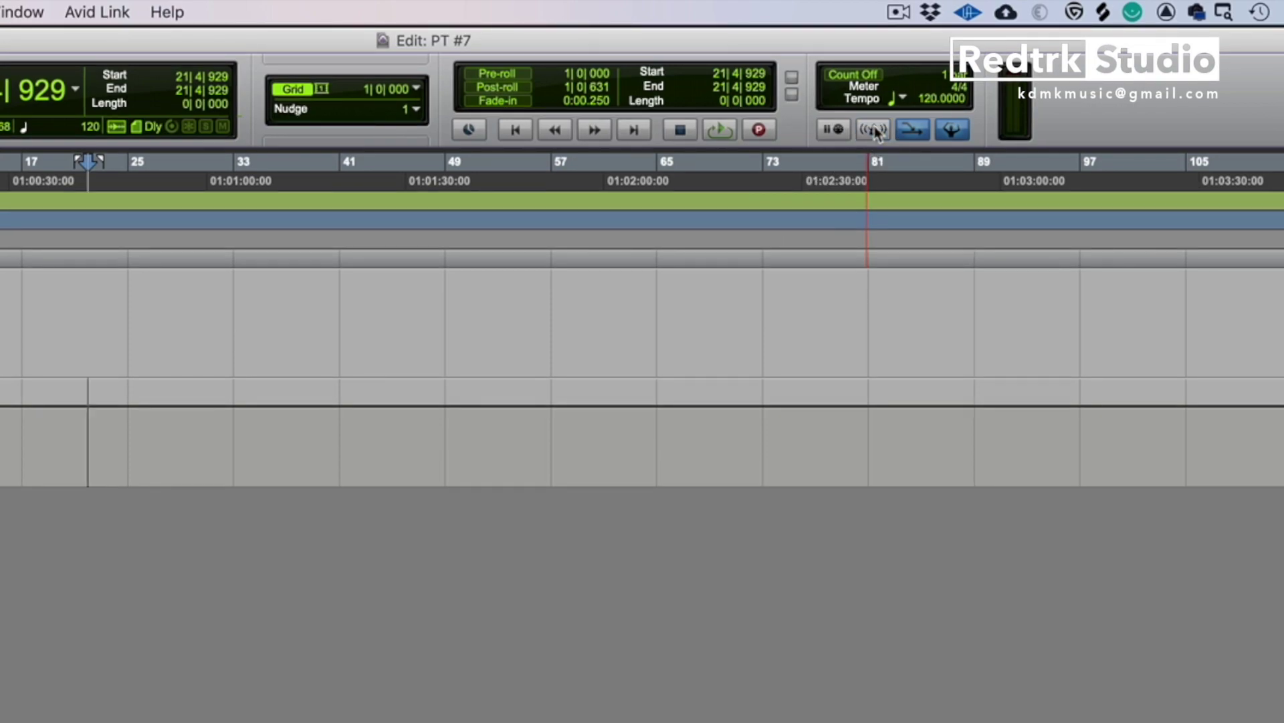
pyautogui.doubleClick(873, 130)
pyautogui.click(659, 261)
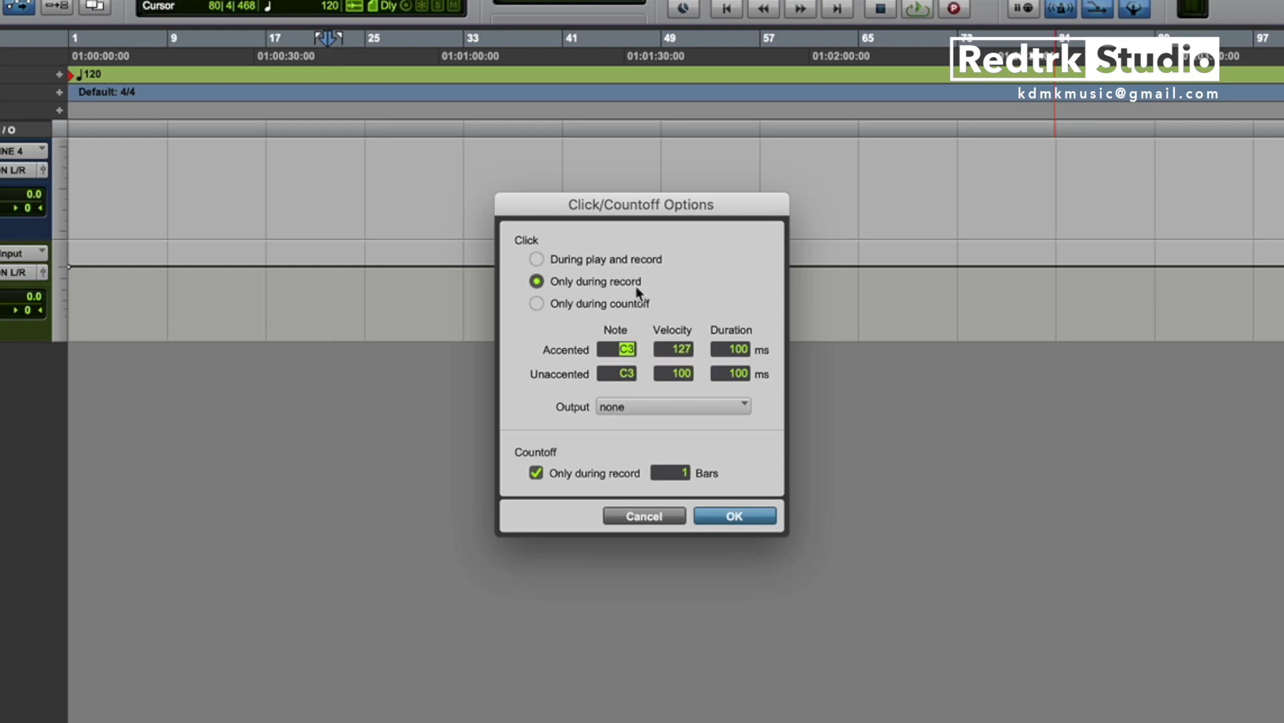
pyautogui.click(633, 303)
pyautogui.click(627, 282)
pyautogui.click(748, 520)
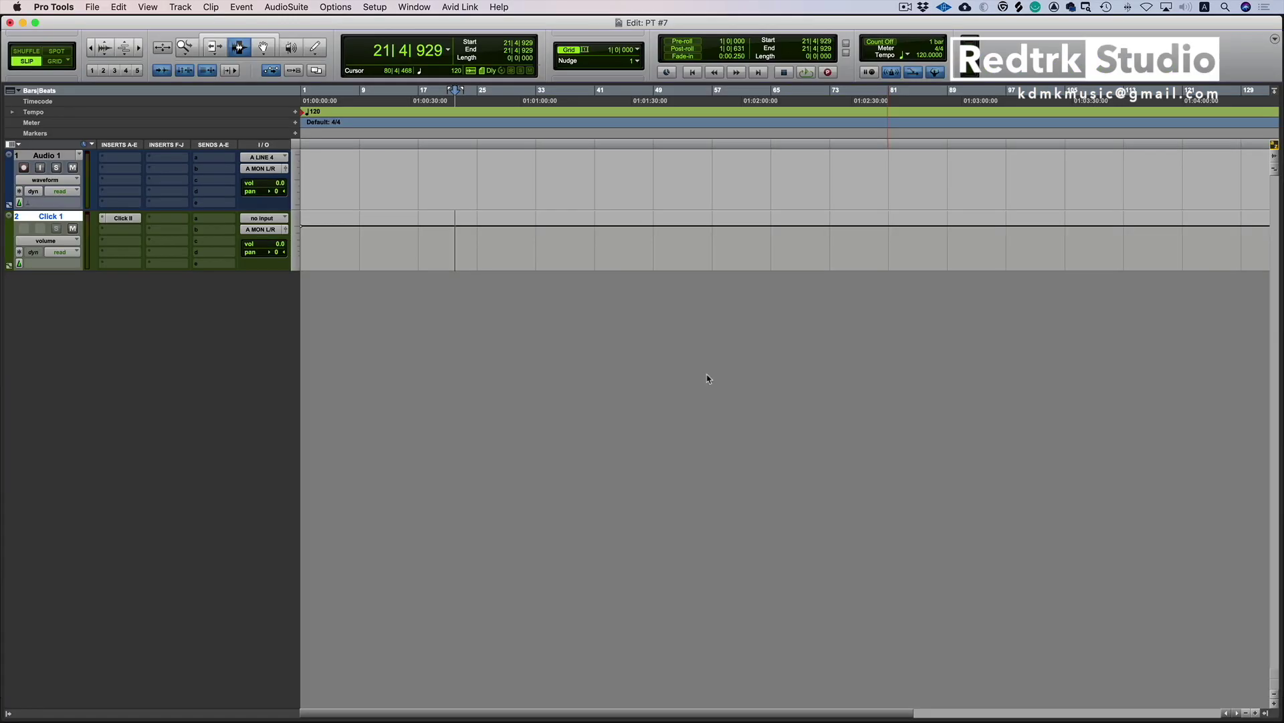
# Rename the Audio 1 track as VOX
pyautogui.press('Return')
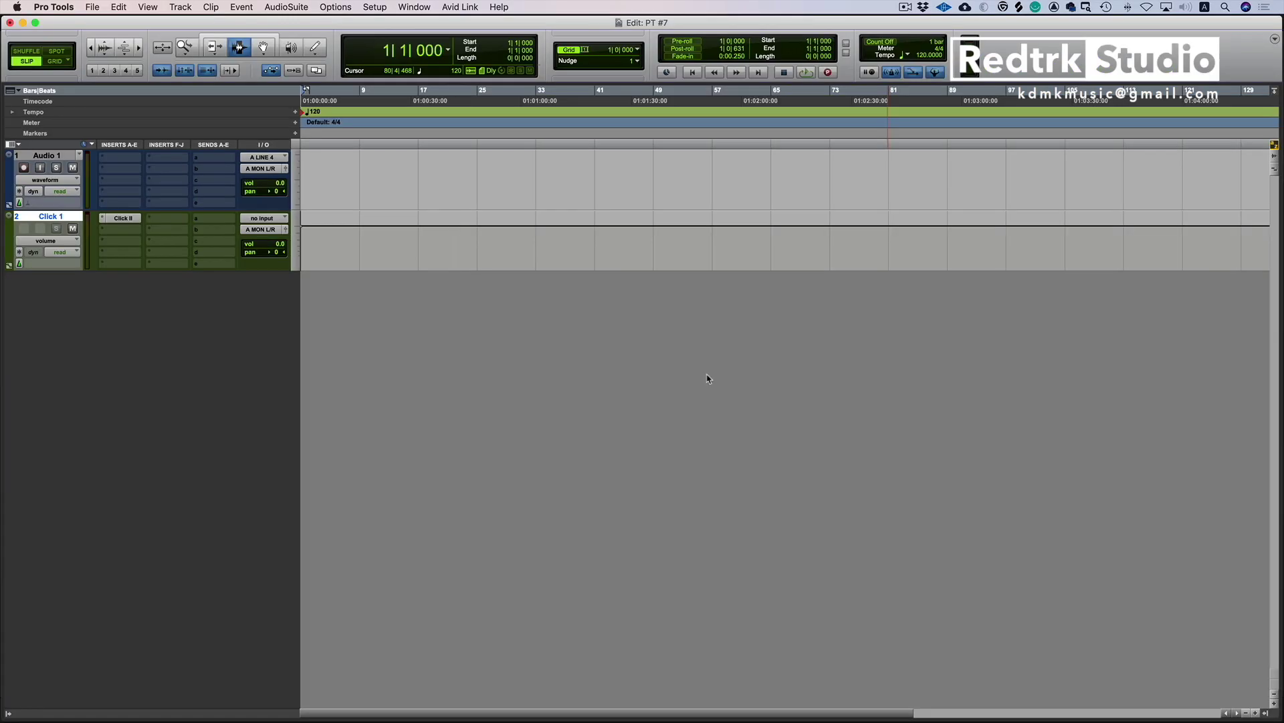
pyautogui.click(580, 169)
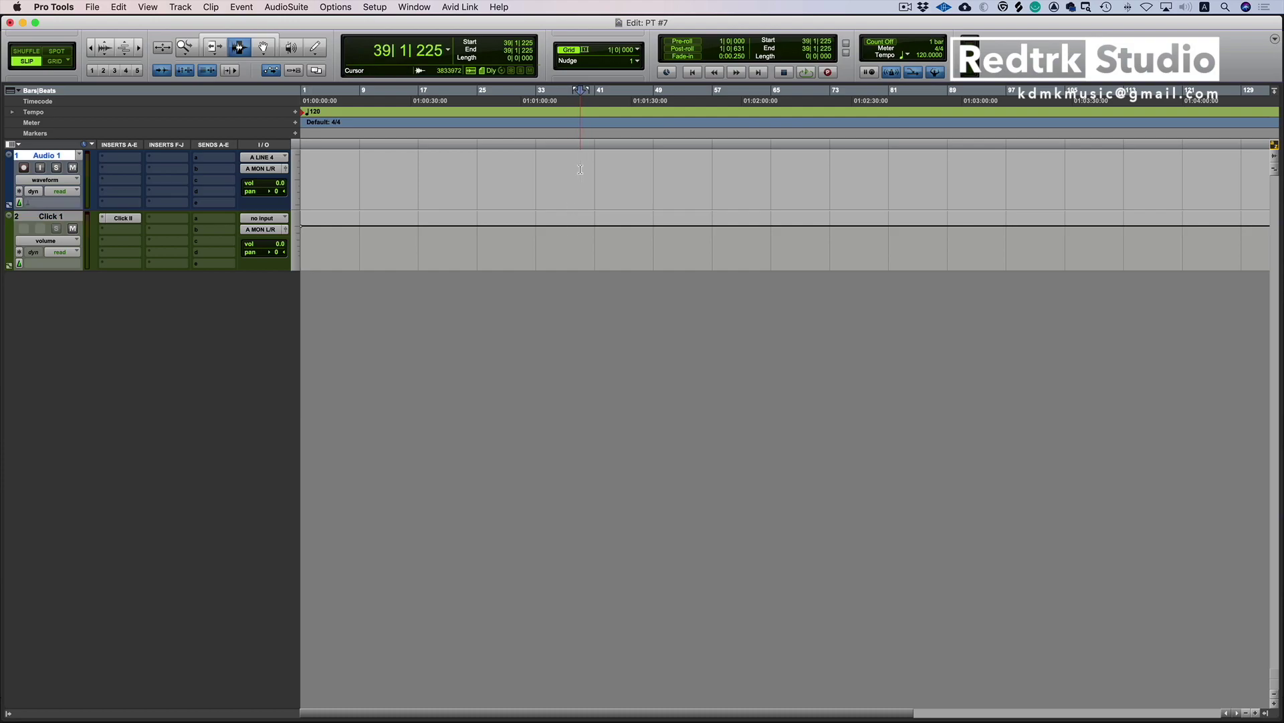
pyautogui.doubleClick(54, 158)
pyautogui.press('Return')
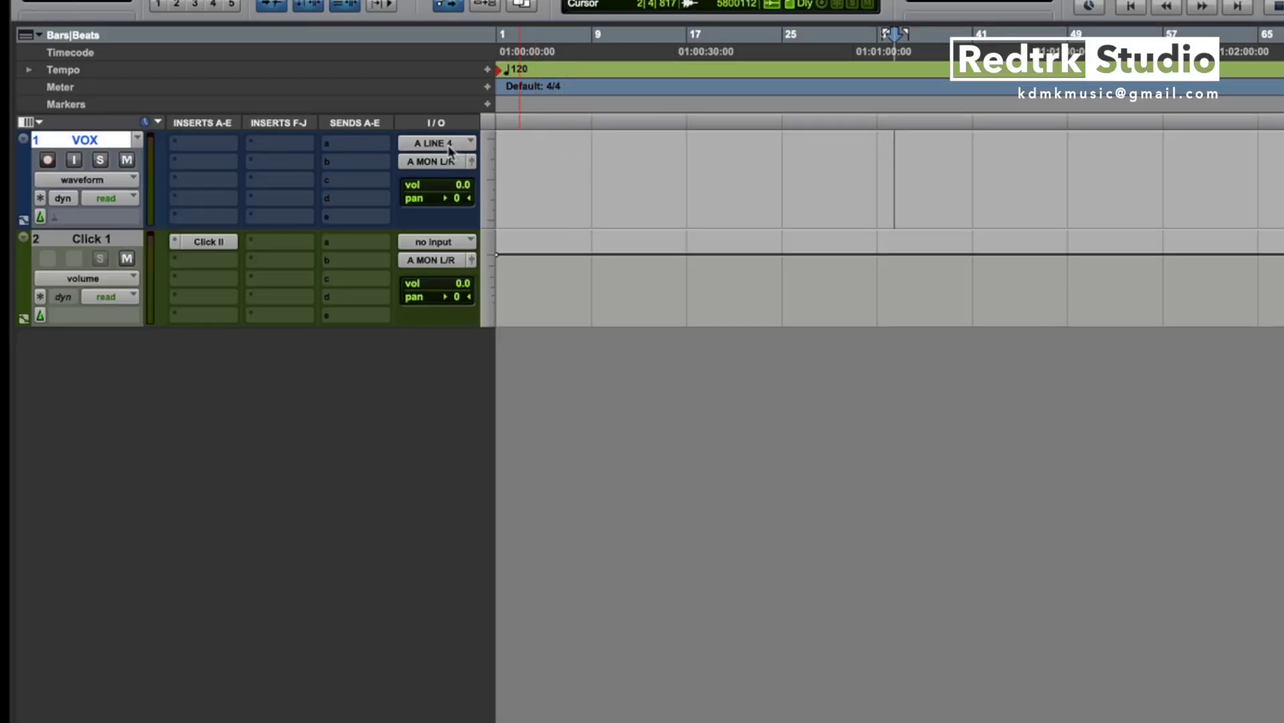
# Assign the A LINE 4 (Mono) interface input to the VOX track and record-enable the track
pyautogui.click(284, 159)
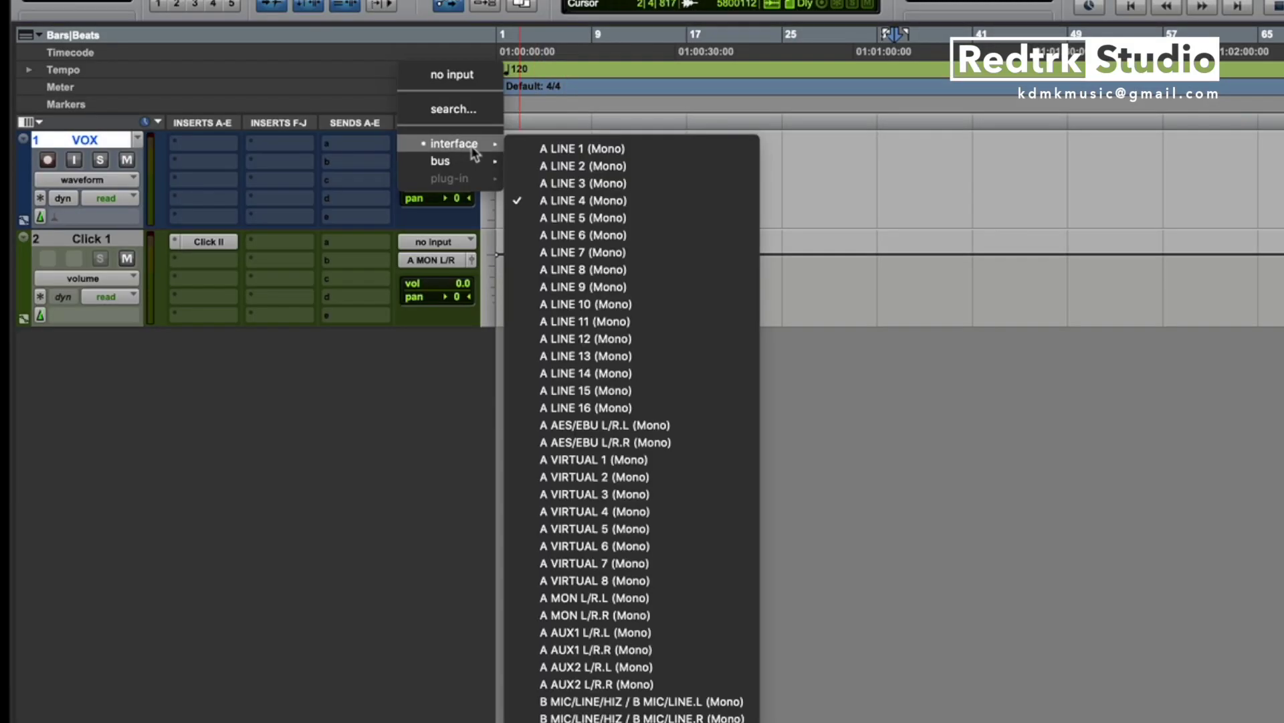
pyautogui.click(619, 200)
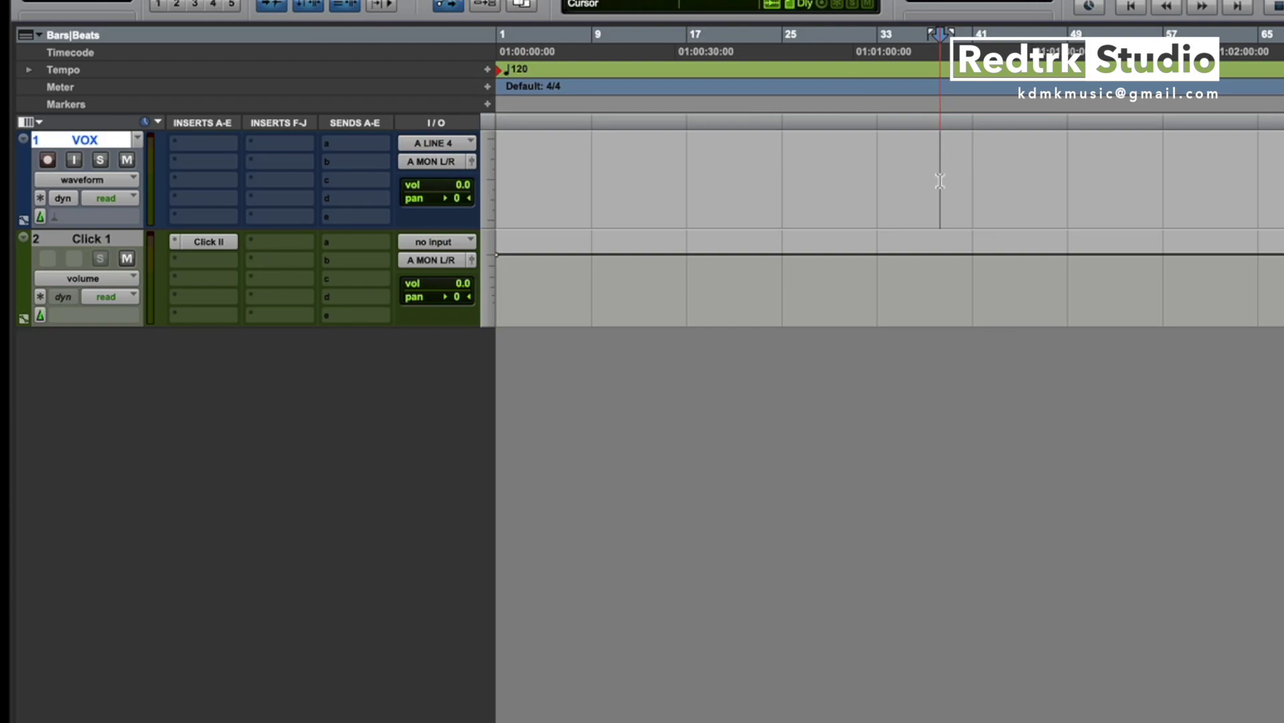
pyautogui.click(77, 162)
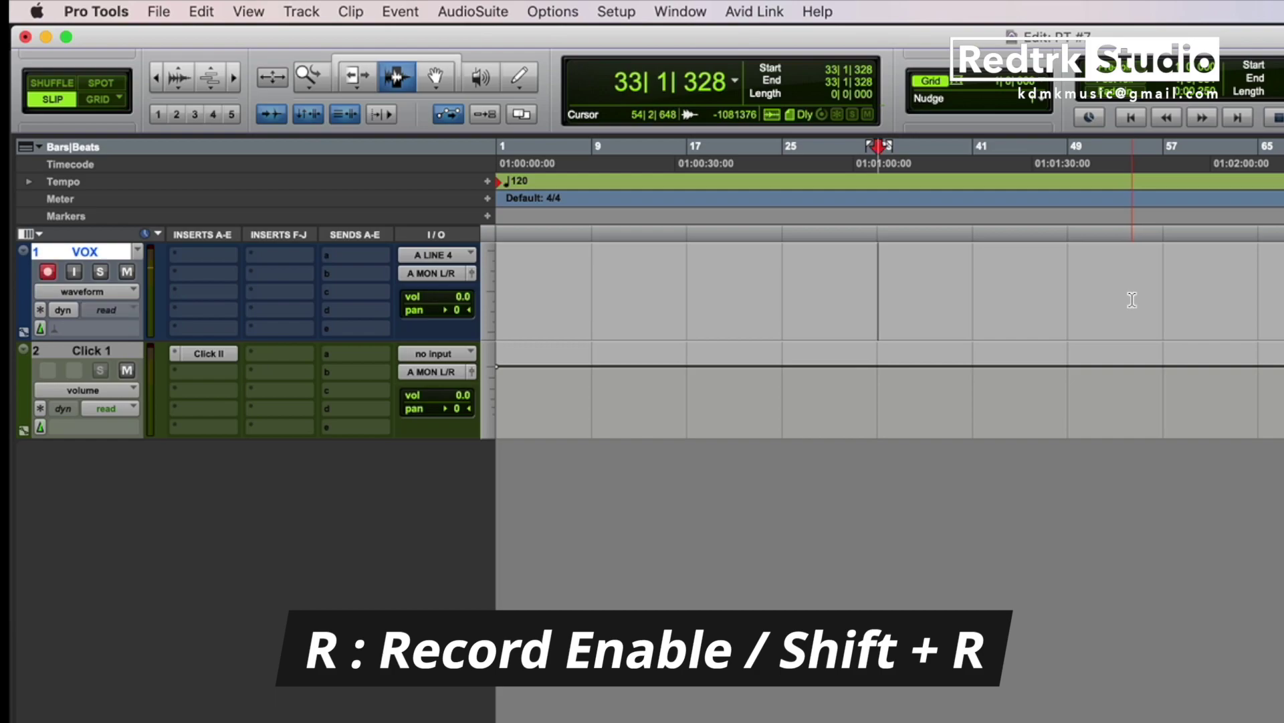
pyautogui.hotkey('shift', 'r')
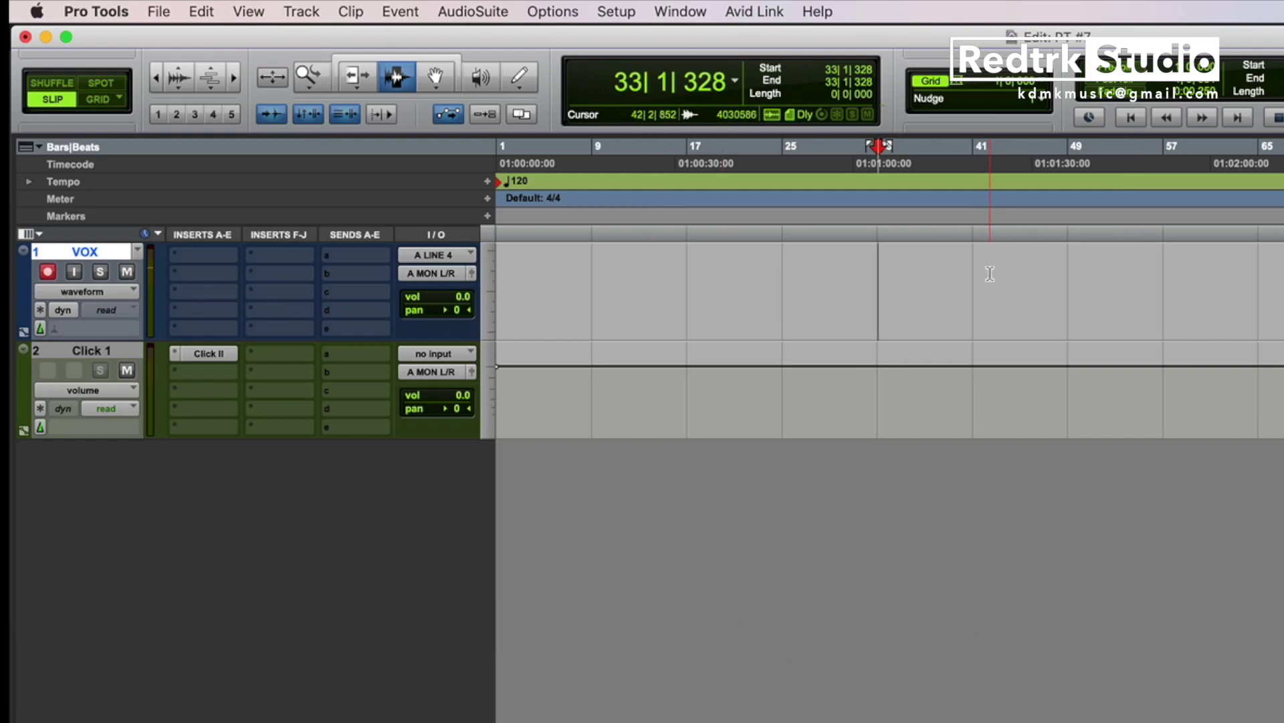
# Record a short take on the VOX track starting at 40|4|387, undoing the first attempt and recording it again
pyautogui.click(971, 273)
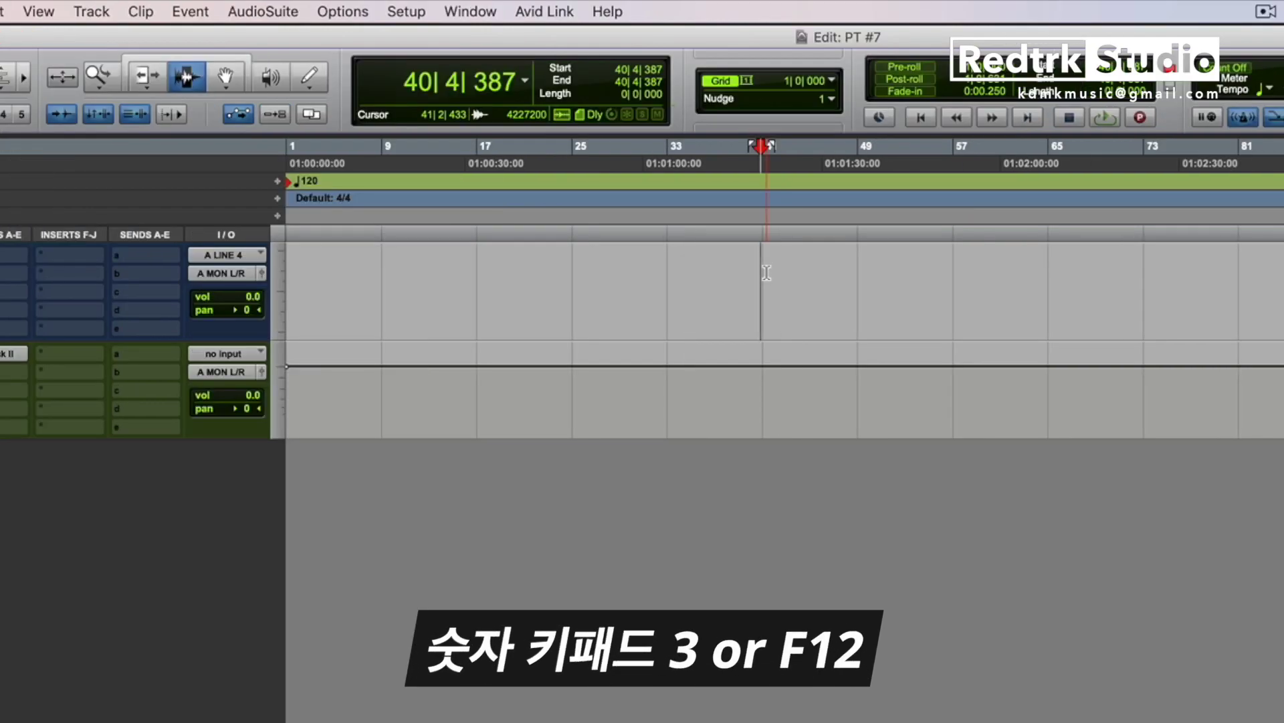
pyautogui.press('F12')
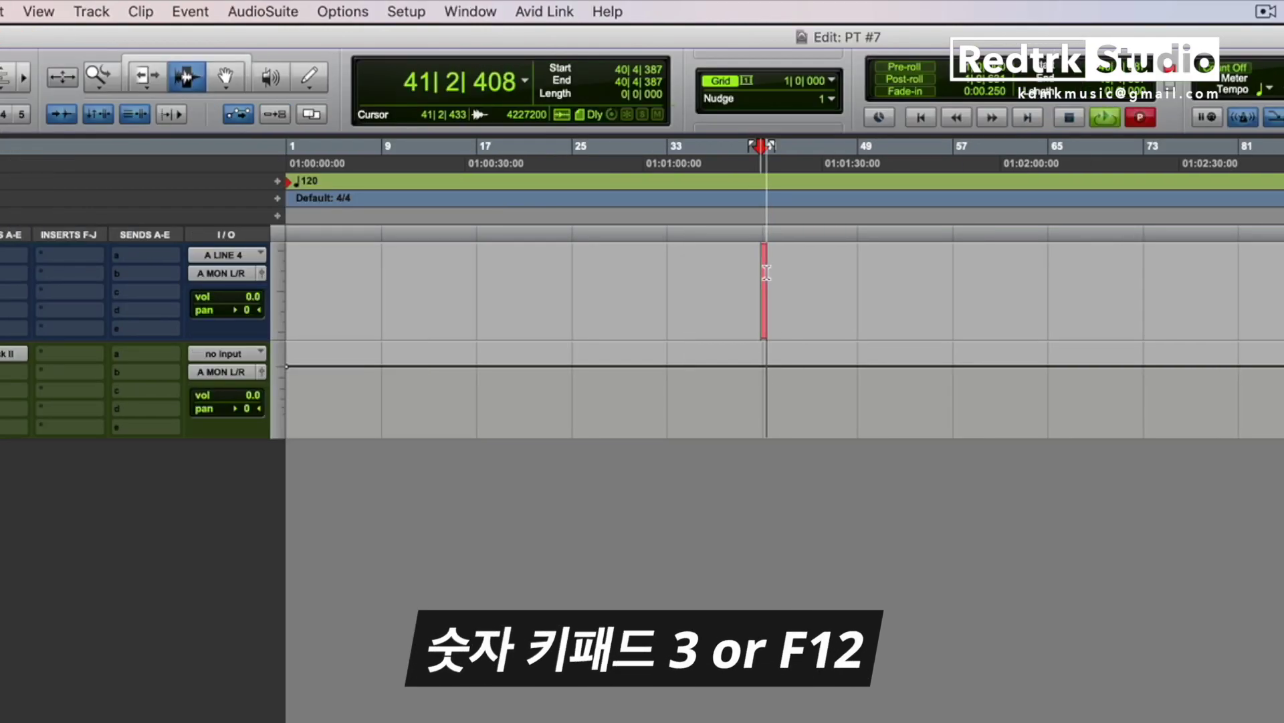
pyautogui.press('space')
pyautogui.press('super+z')
pyautogui.press('F12')
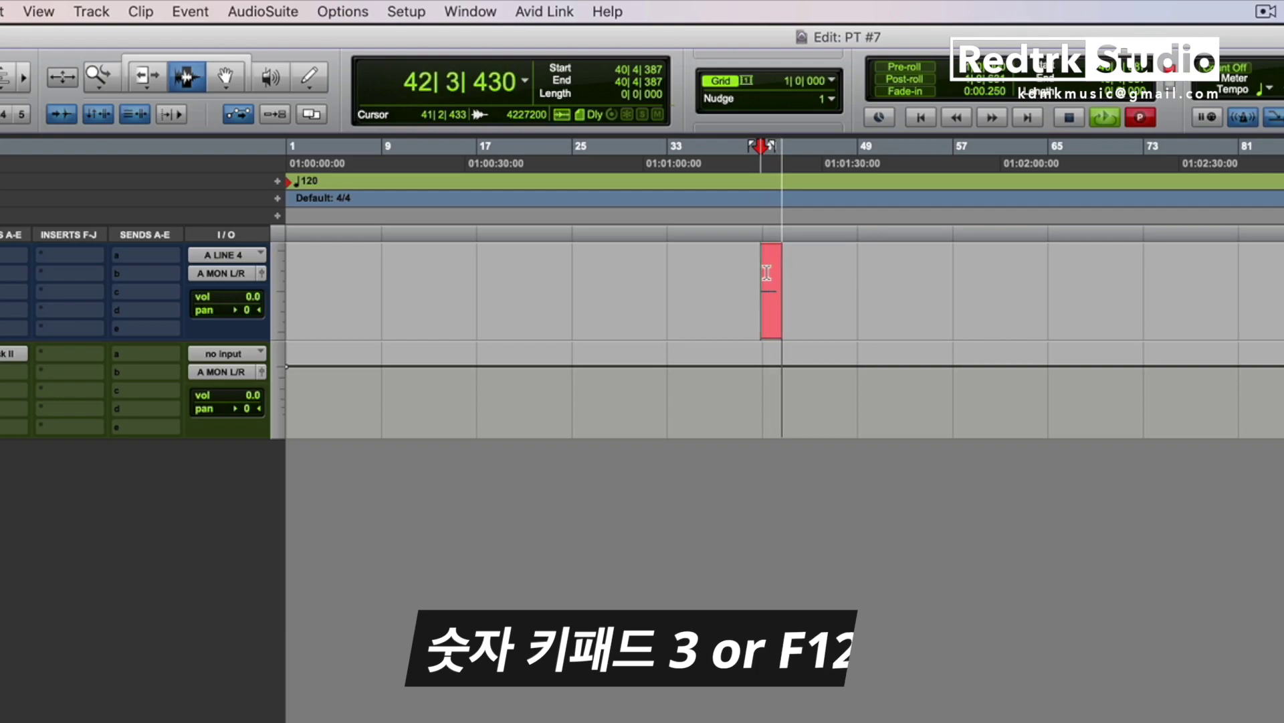
pyautogui.press('space')
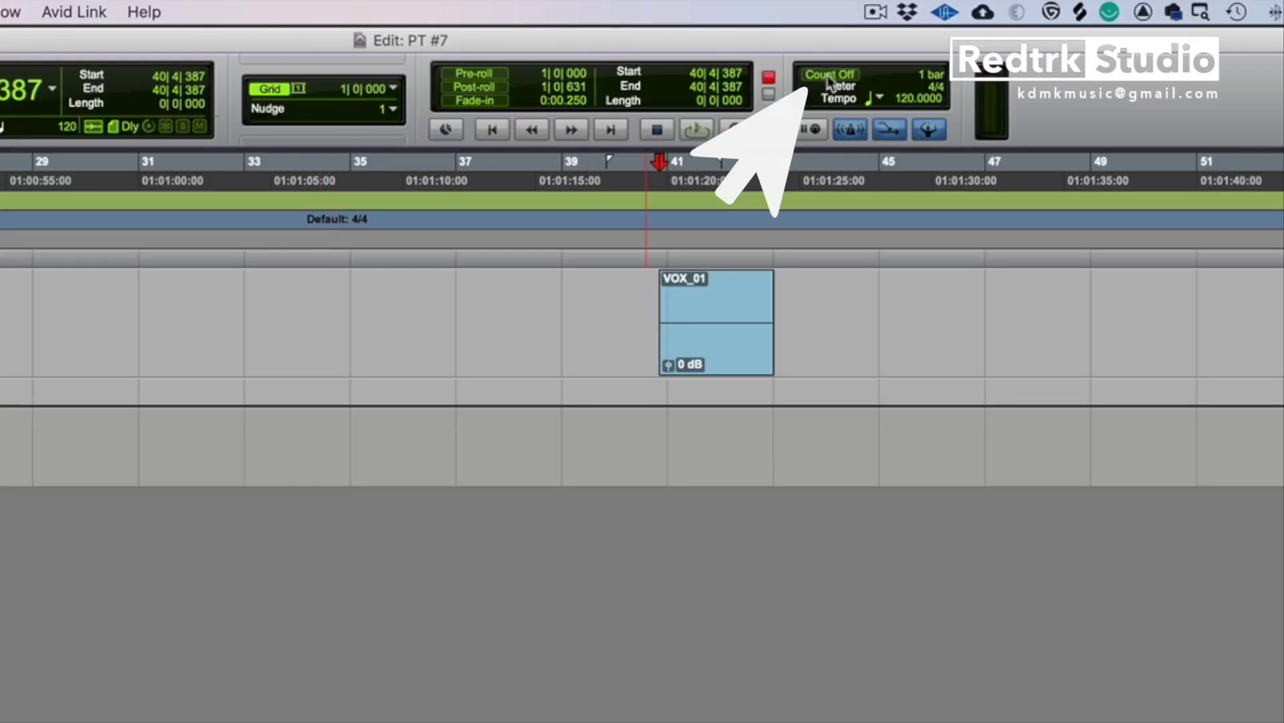
# Turn on the count-off and record a new take over the beginning of the VOX clip at 40|4|387
pyautogui.click(828, 79)
pyautogui.click(503, 445)
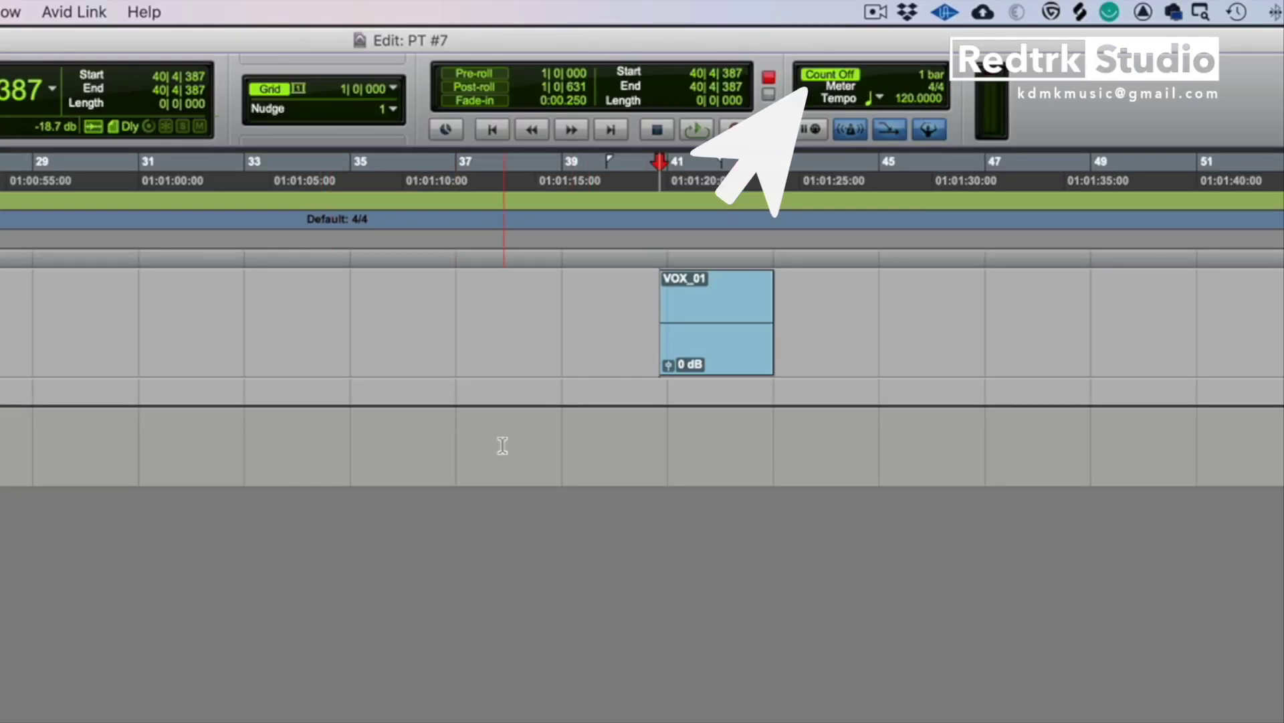
pyautogui.press('super+space')
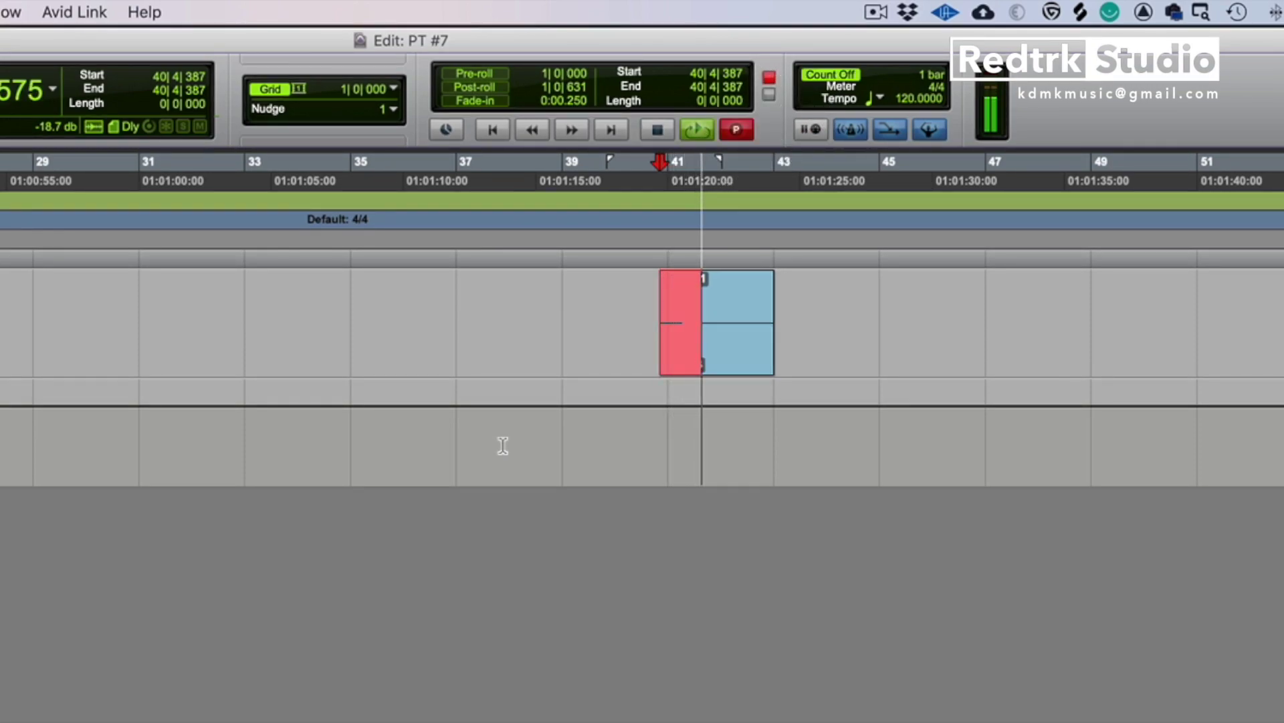
pyautogui.press('space')
pyautogui.click(618, 293)
pyautogui.click(741, 311)
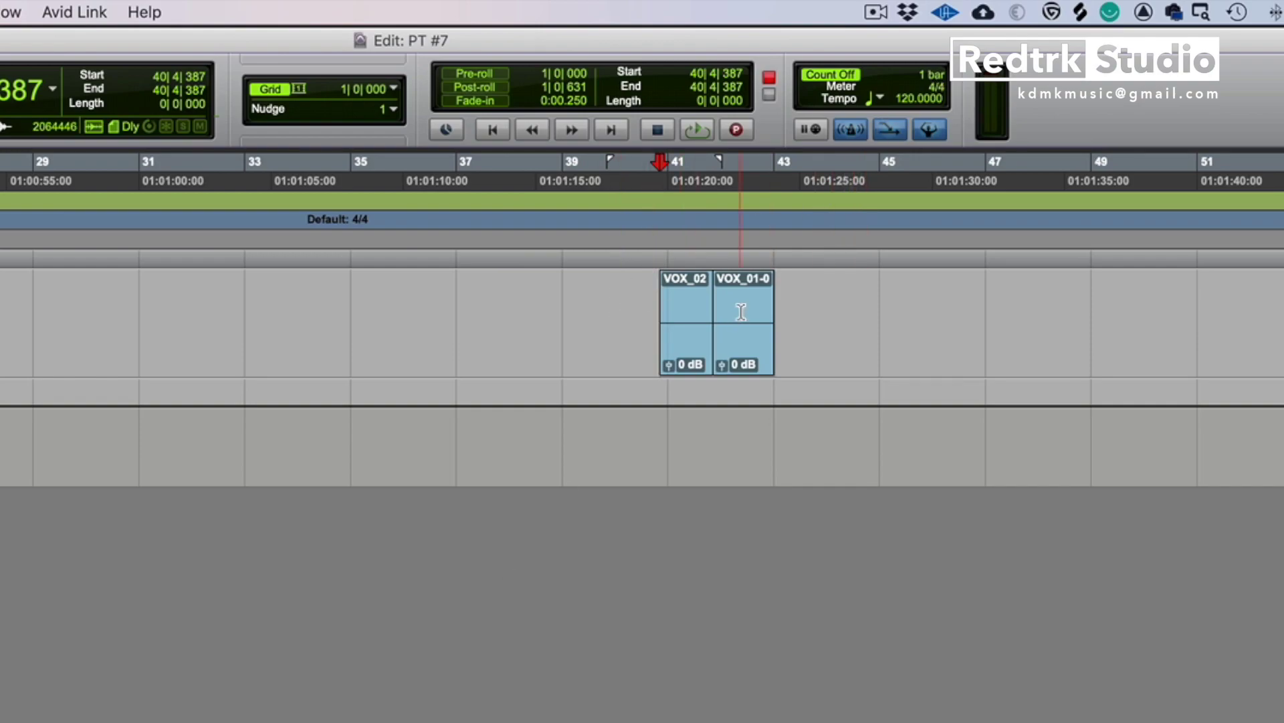
# Set the count-off length to 2 bars, then switch the count-off off
pyautogui.doubleClick(936, 81)
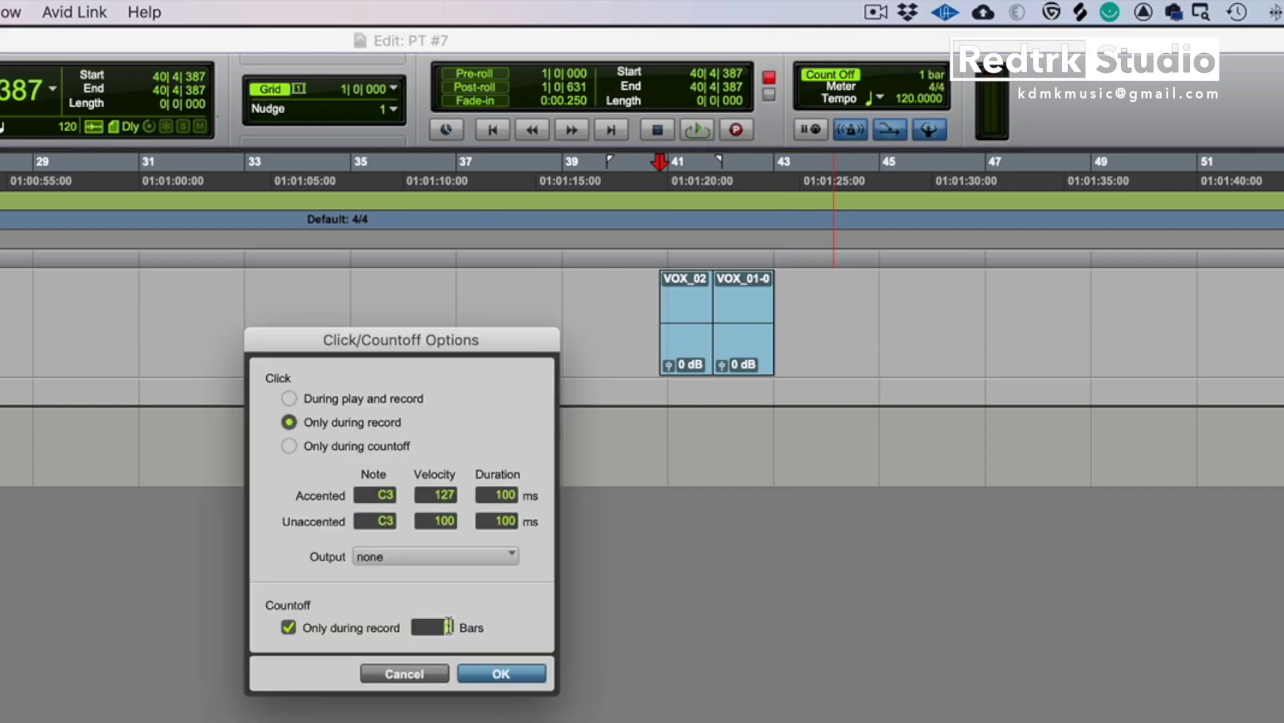
pyautogui.write('2')
pyautogui.press('Return')
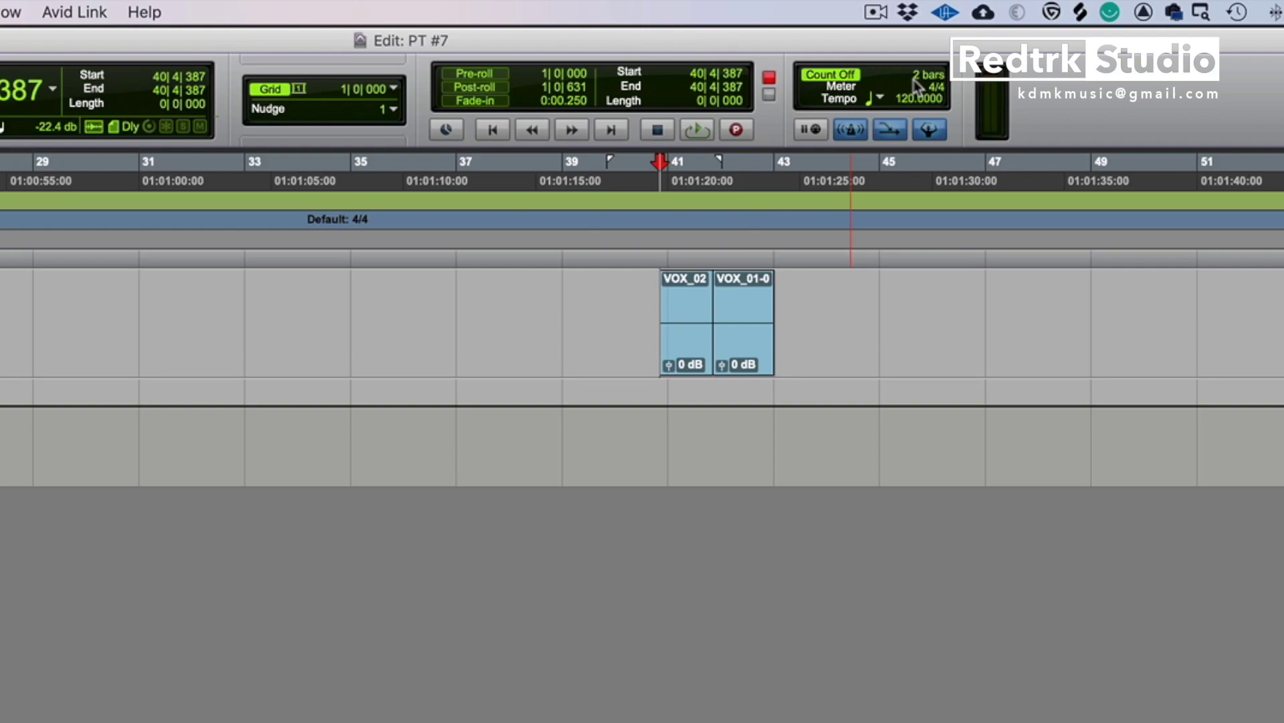
pyautogui.click(840, 75)
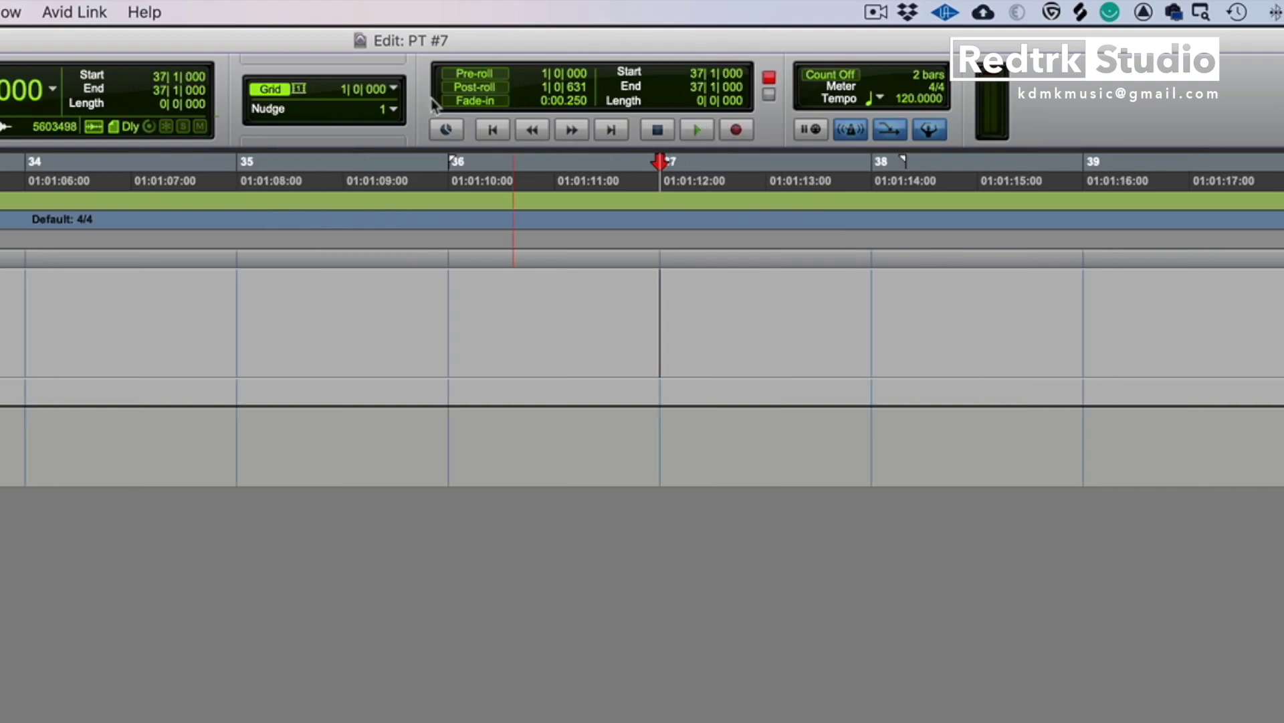
# Enable pre-roll and record a short take on the VOX track from bar 37
pyautogui.click(472, 75)
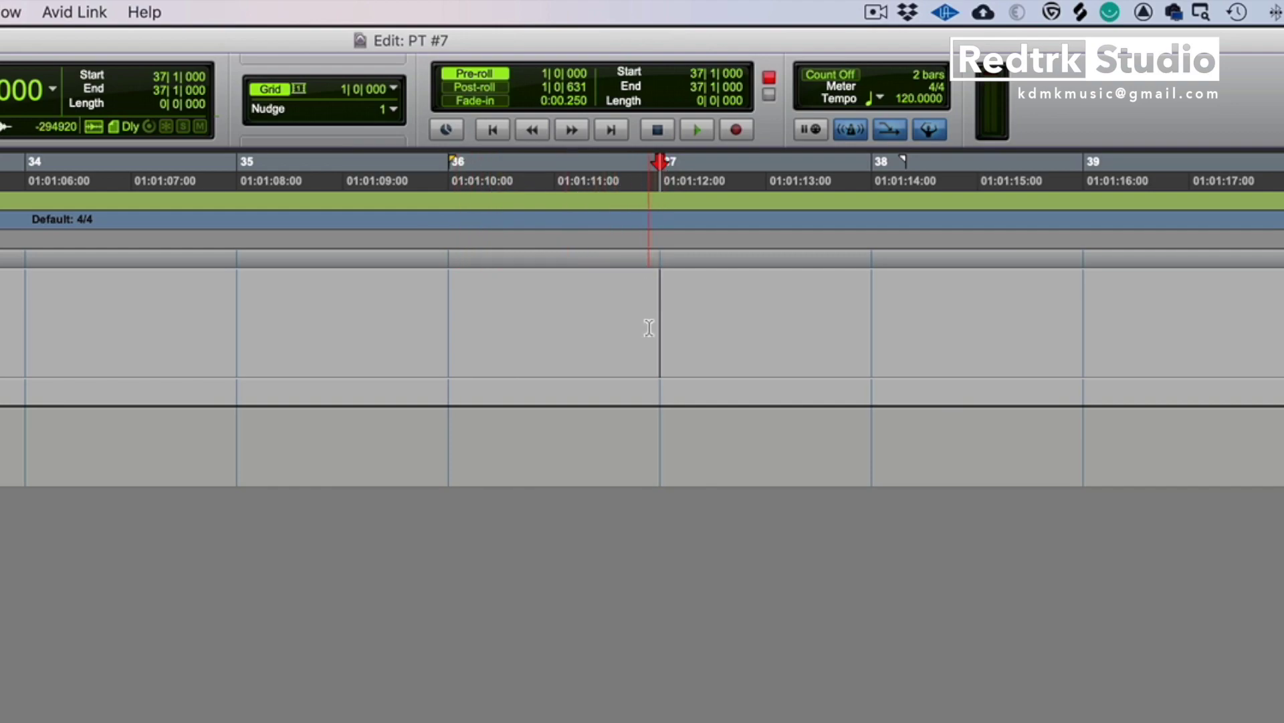
pyautogui.press('space')
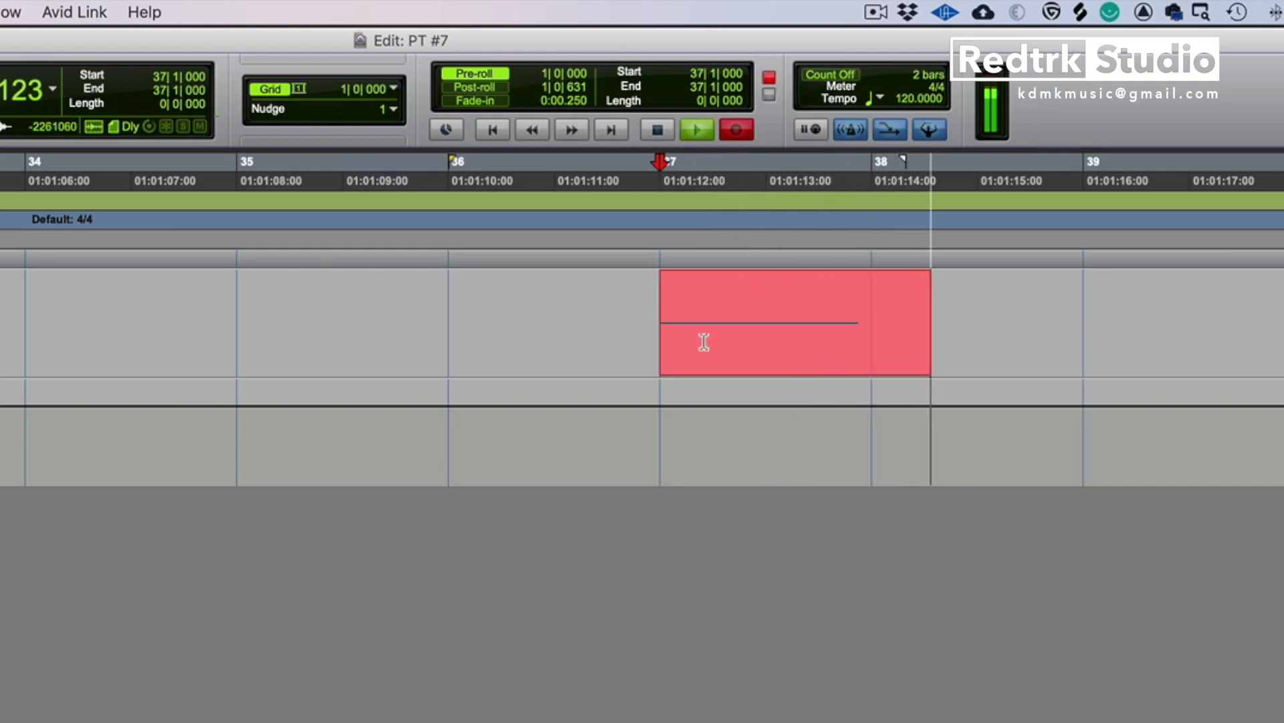
pyautogui.press('space')
# Set the pre-roll to 2 bars and record another take over the VOX clip at bar 37
pyautogui.click(540, 73)
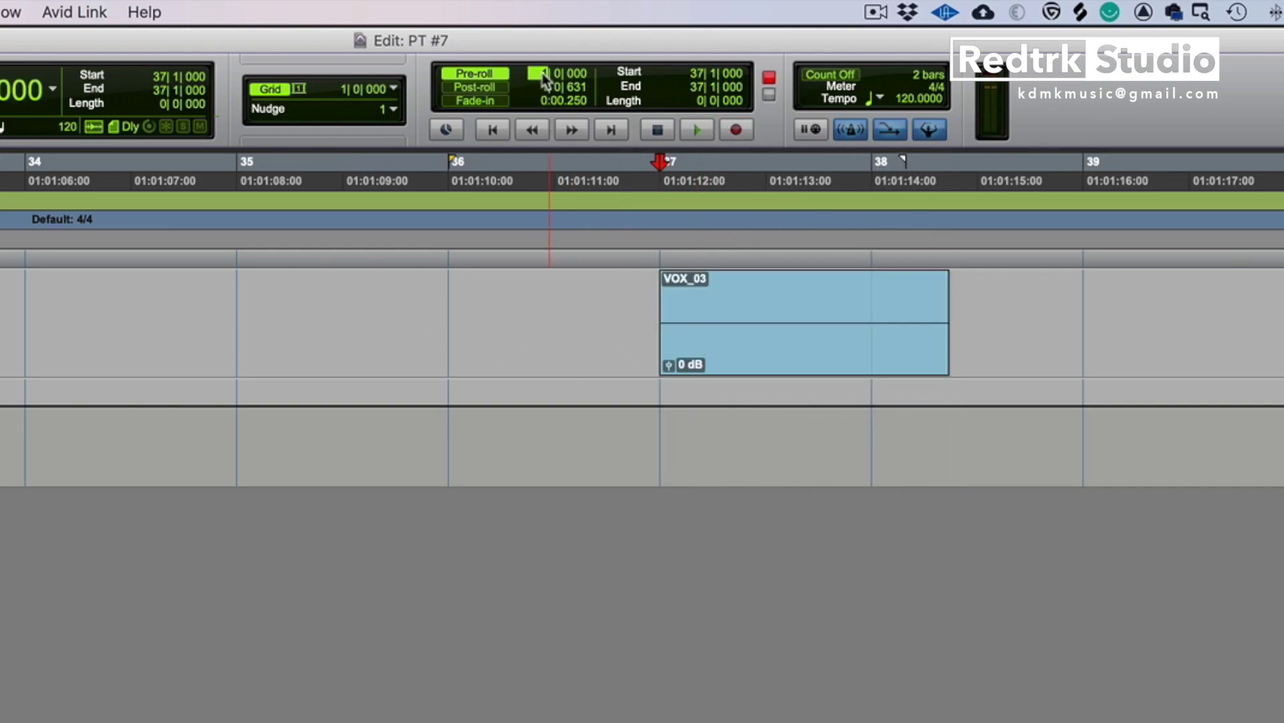
pyautogui.write('2')
pyautogui.press('Return')
pyautogui.press('space')
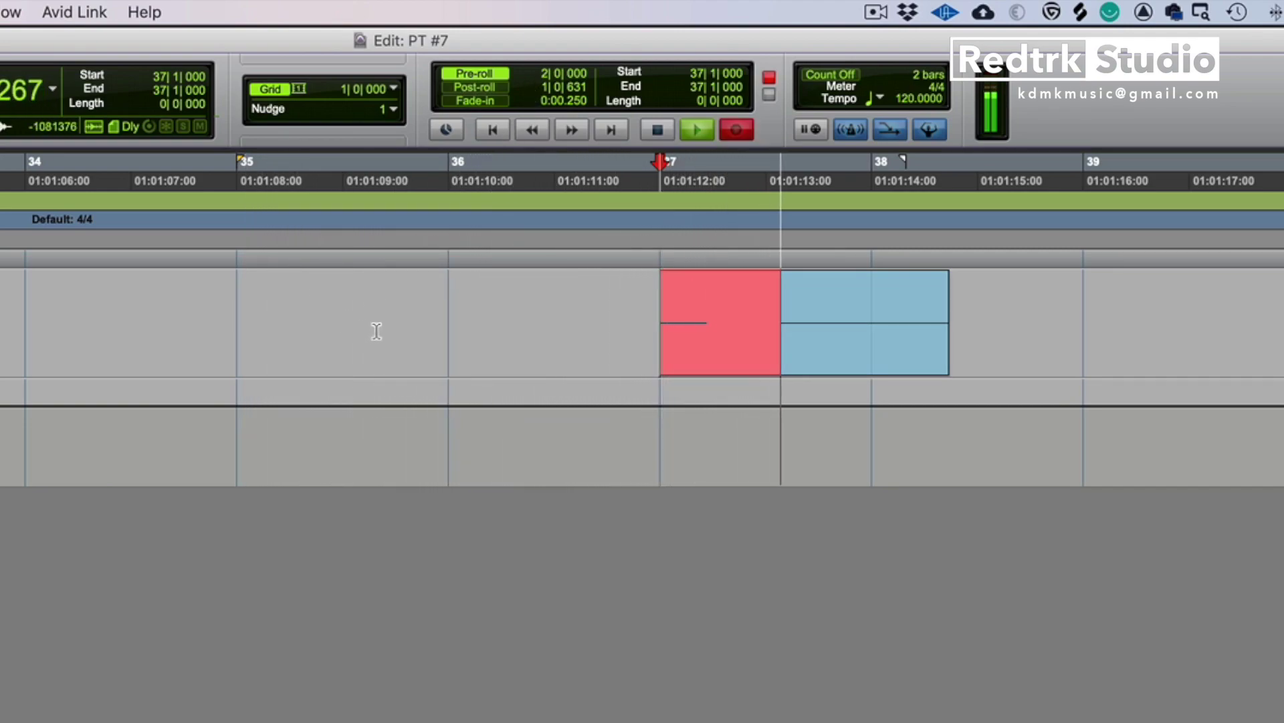
pyautogui.press('space')
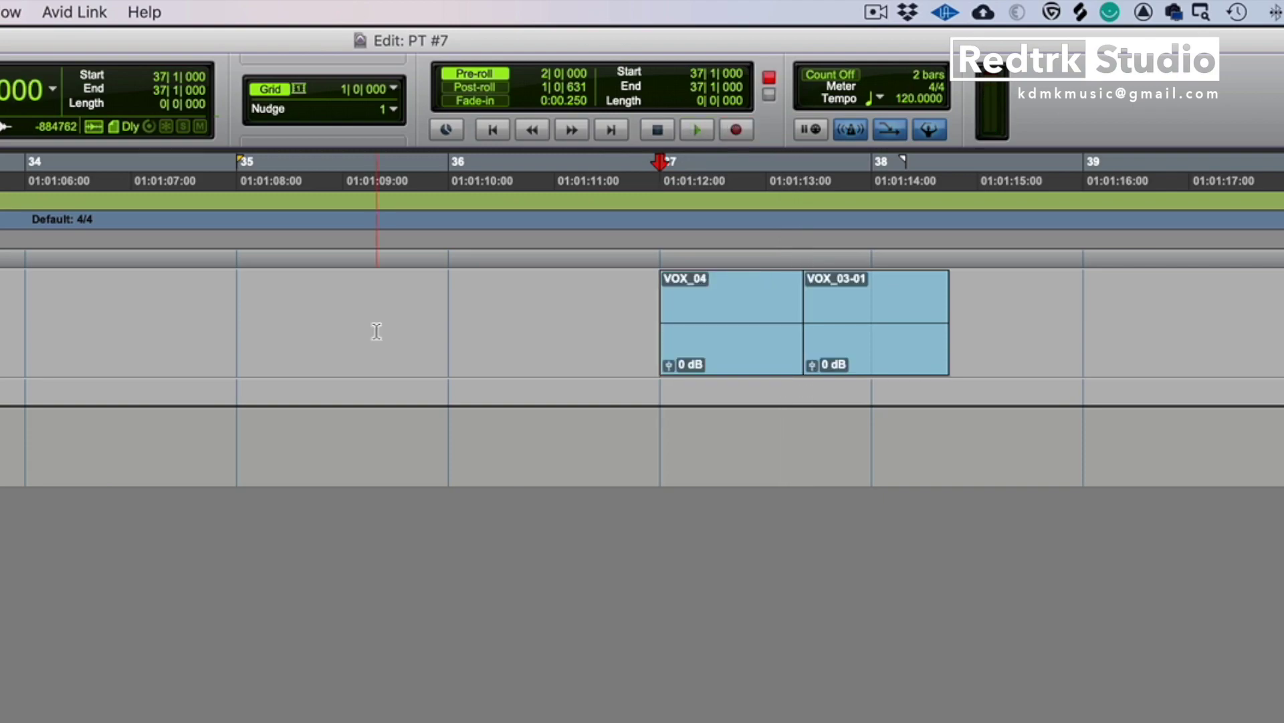
pyautogui.click(588, 367)
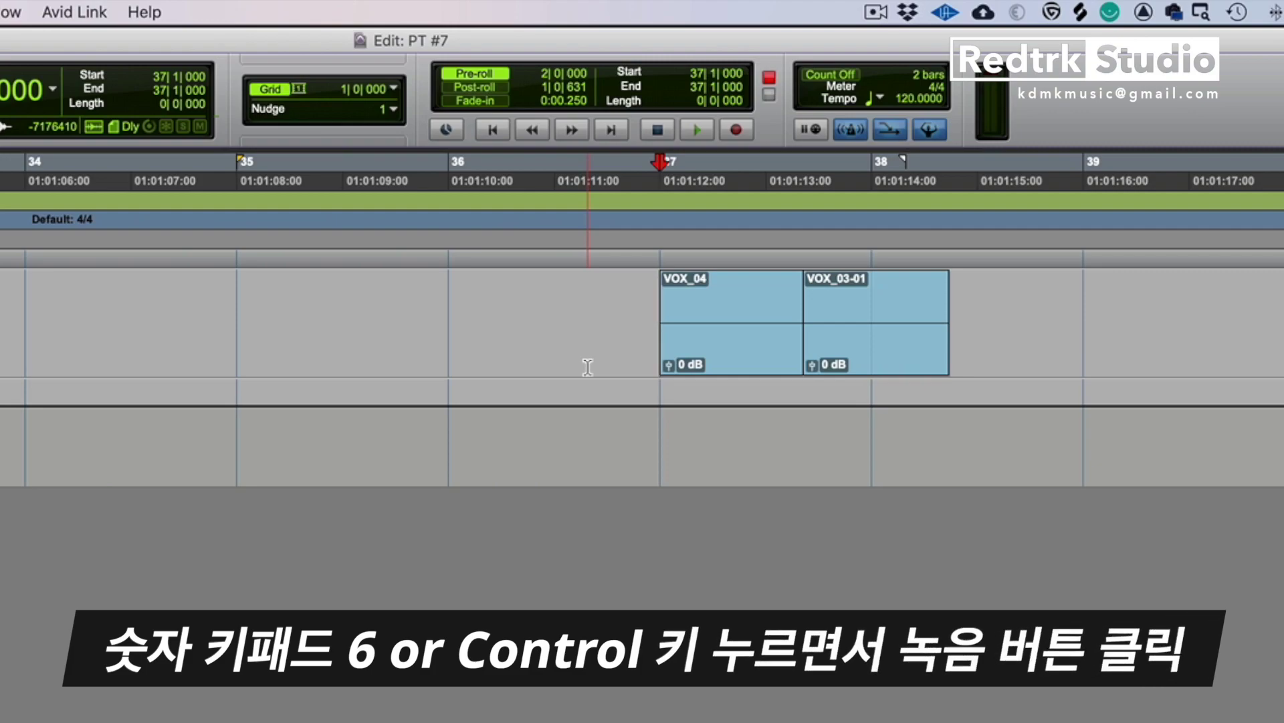
# Cycle through the transport's record modes and return to normal recording
pyautogui.keyDown('ctrl'); pyautogui.click(741, 132); pyautogui.keyUp('ctrl')
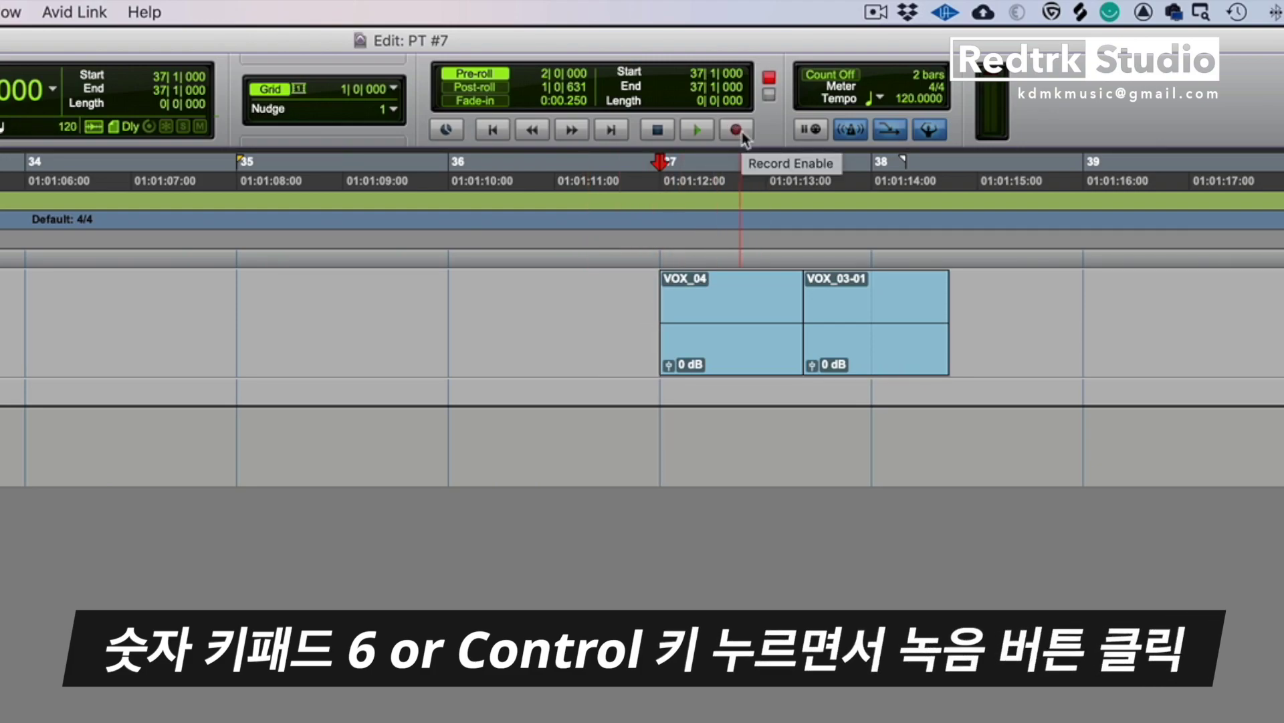
pyautogui.keyDown('ctrl'); pyautogui.click(736, 130); pyautogui.keyUp('ctrl')
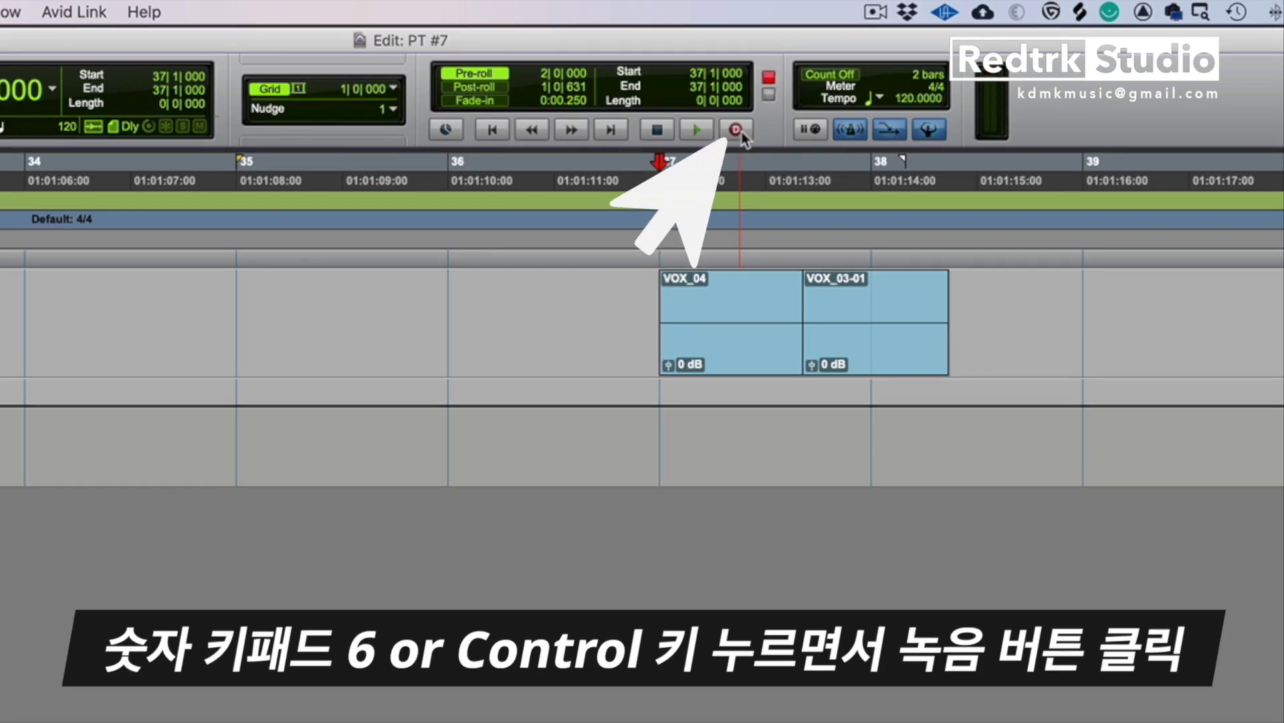
pyautogui.keyDown('ctrl'); pyautogui.click(743, 133); pyautogui.keyUp('ctrl')
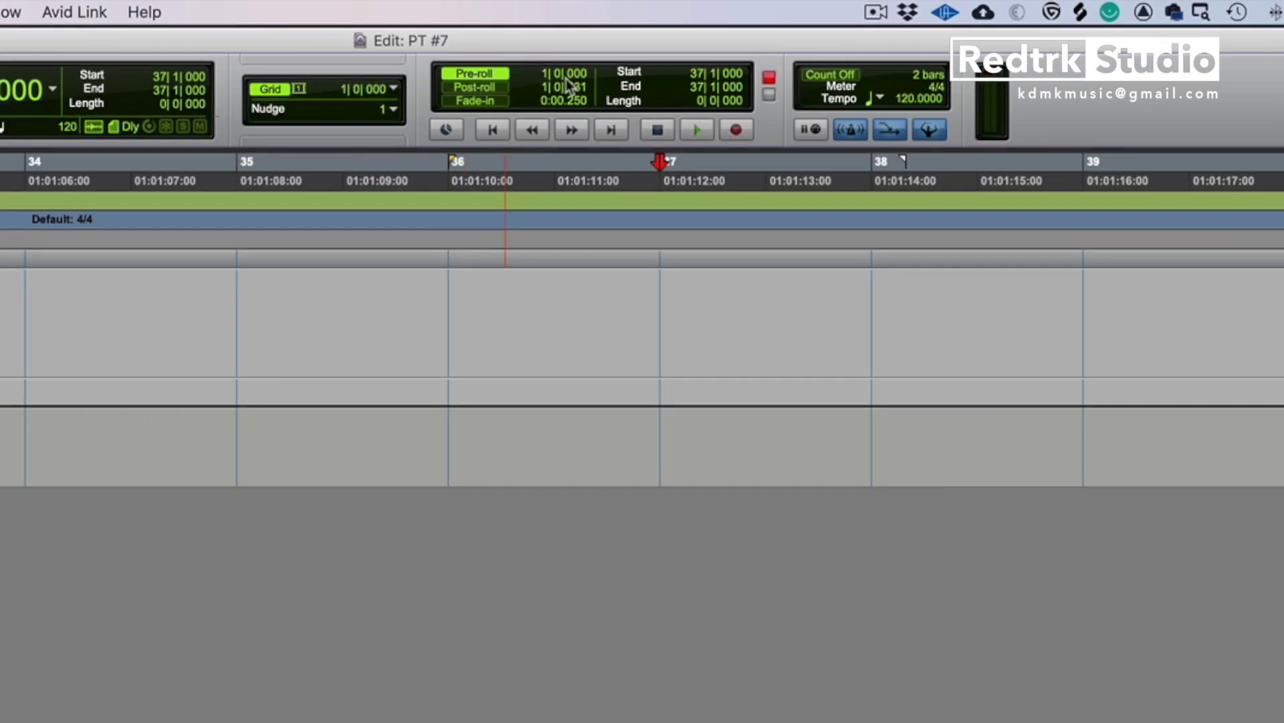
# Record a take on the VOX track from bar 37 with a one-bar pre-roll
pyautogui.press('space')
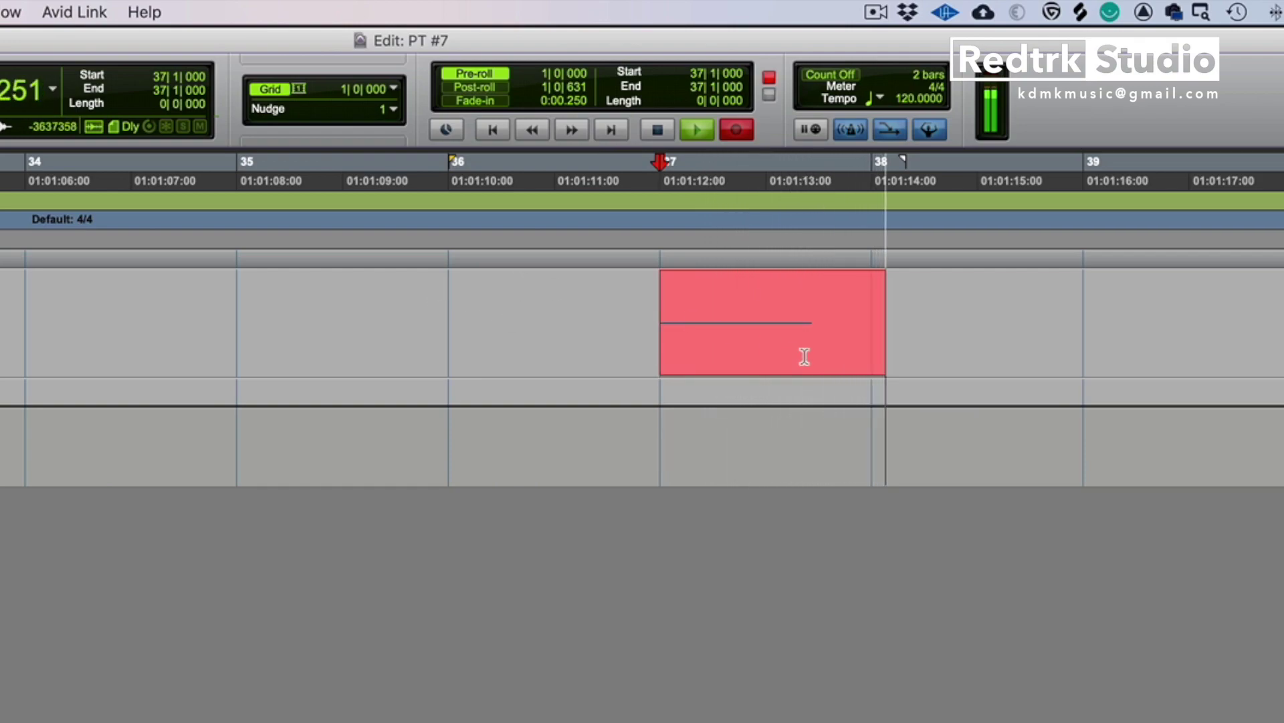
pyautogui.press('space')
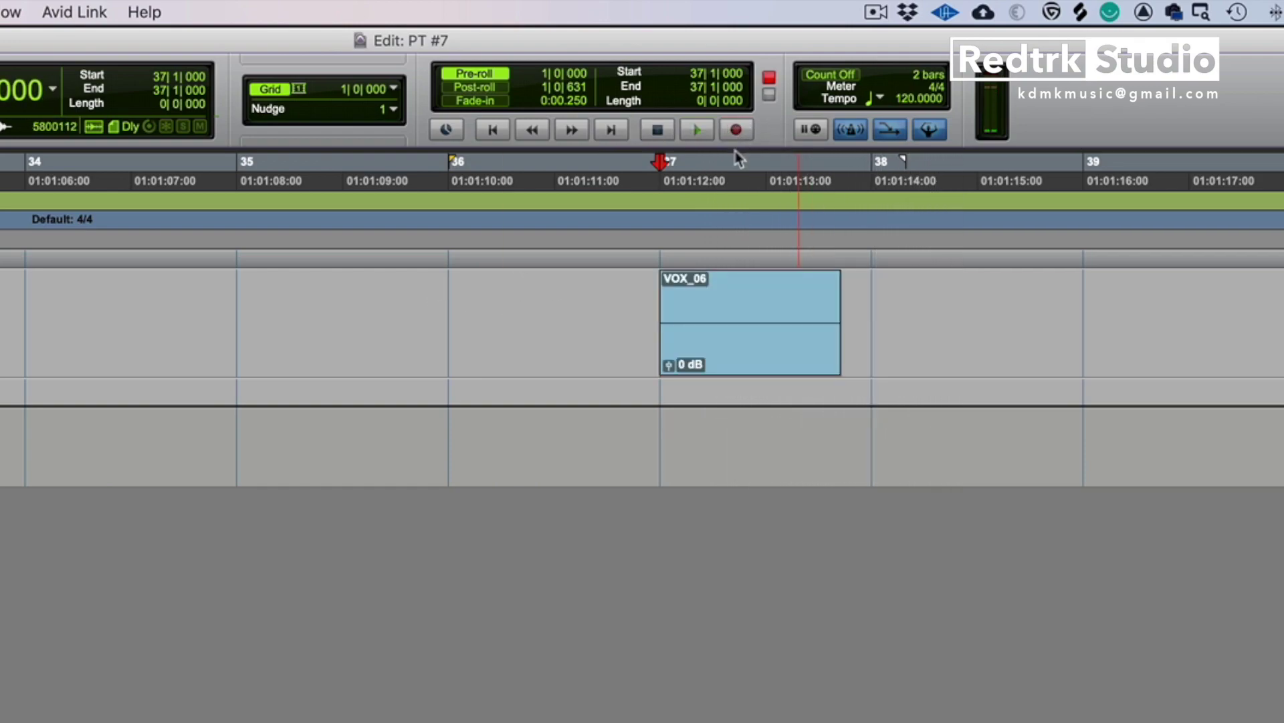
# Select the whole recorded clip at bar 37 on the VOX track and delete it
pyautogui.moveTo(662, 286); pyautogui.dragTo(855, 295)
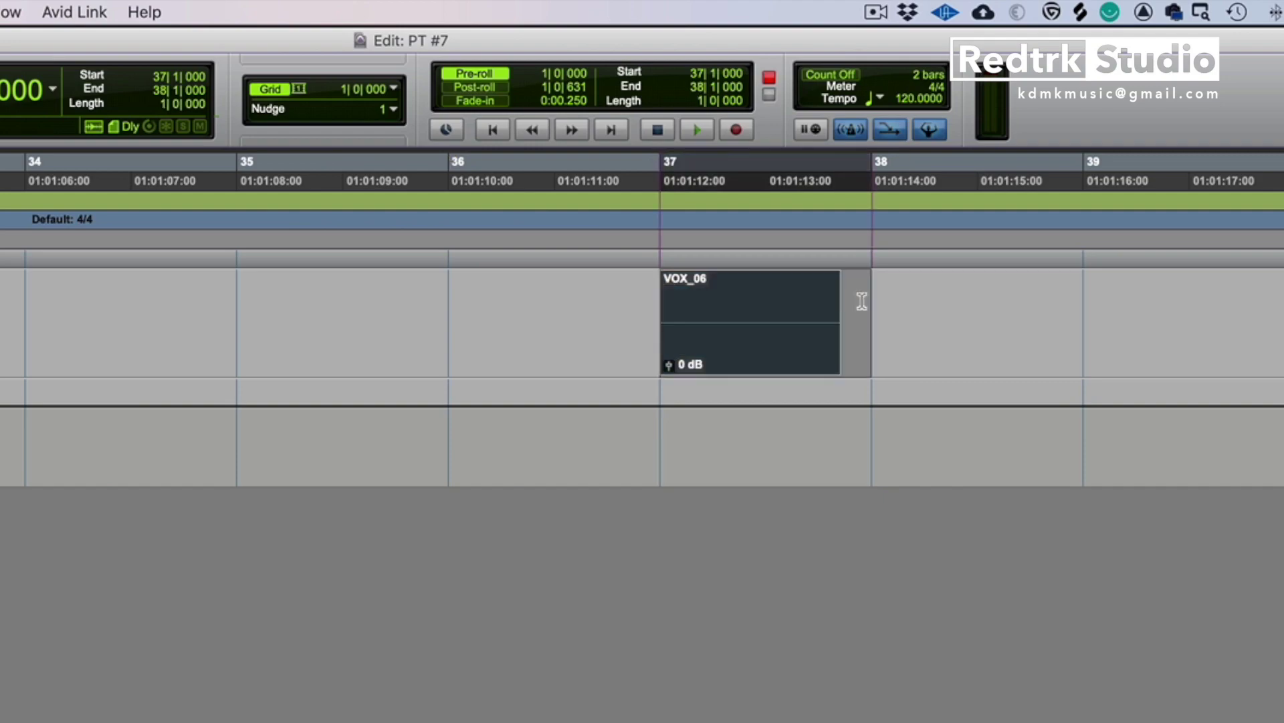
pyautogui.click(708, 301)
pyautogui.doubleClick(681, 301)
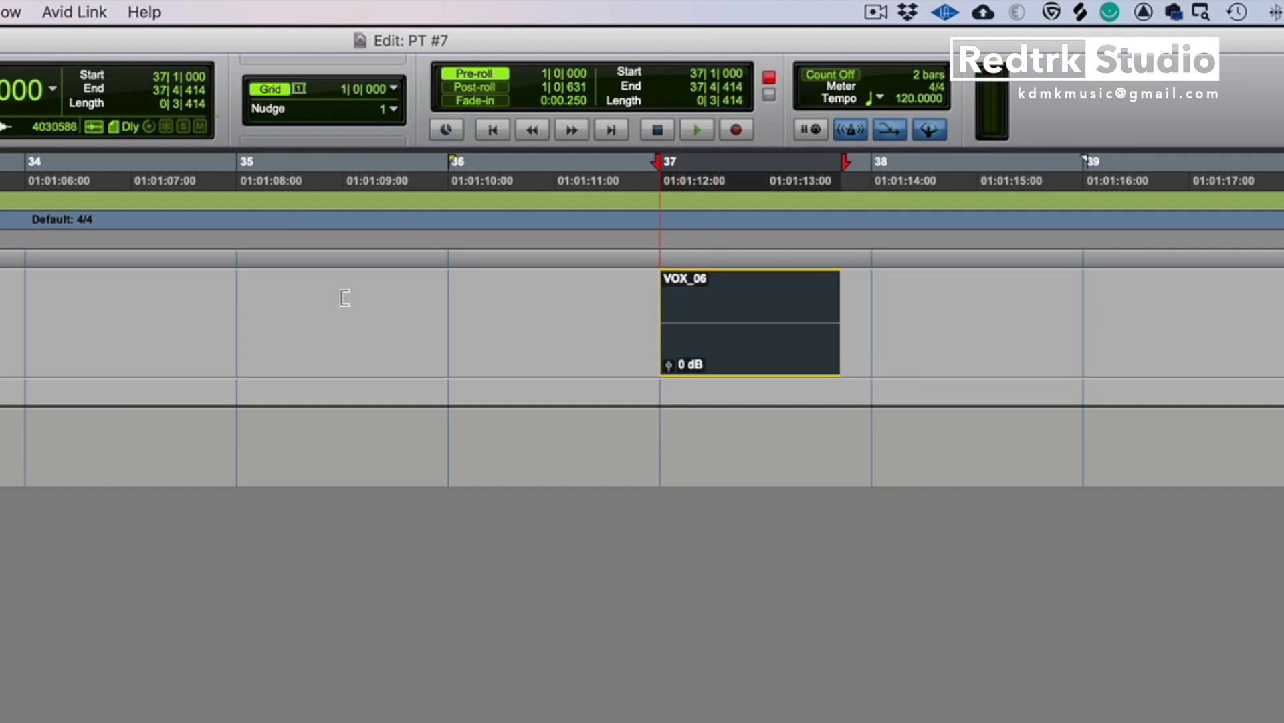
pyautogui.click(764, 307)
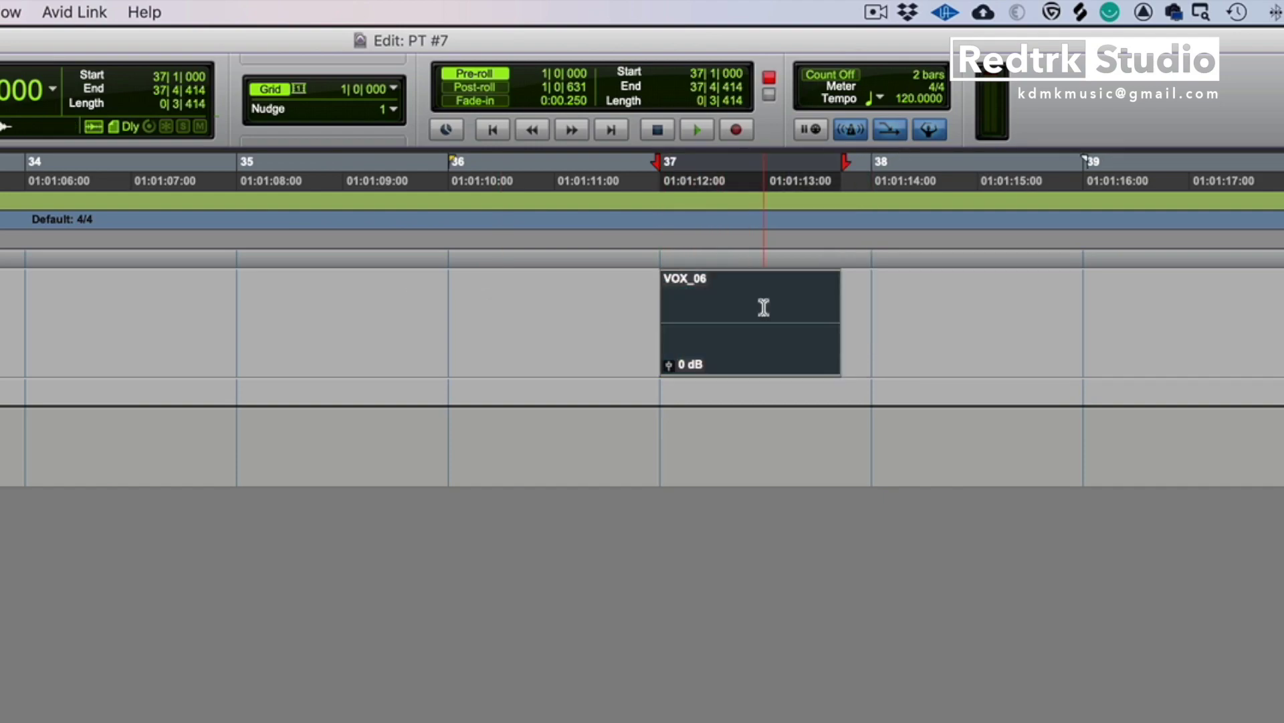
pyautogui.press('Delete')
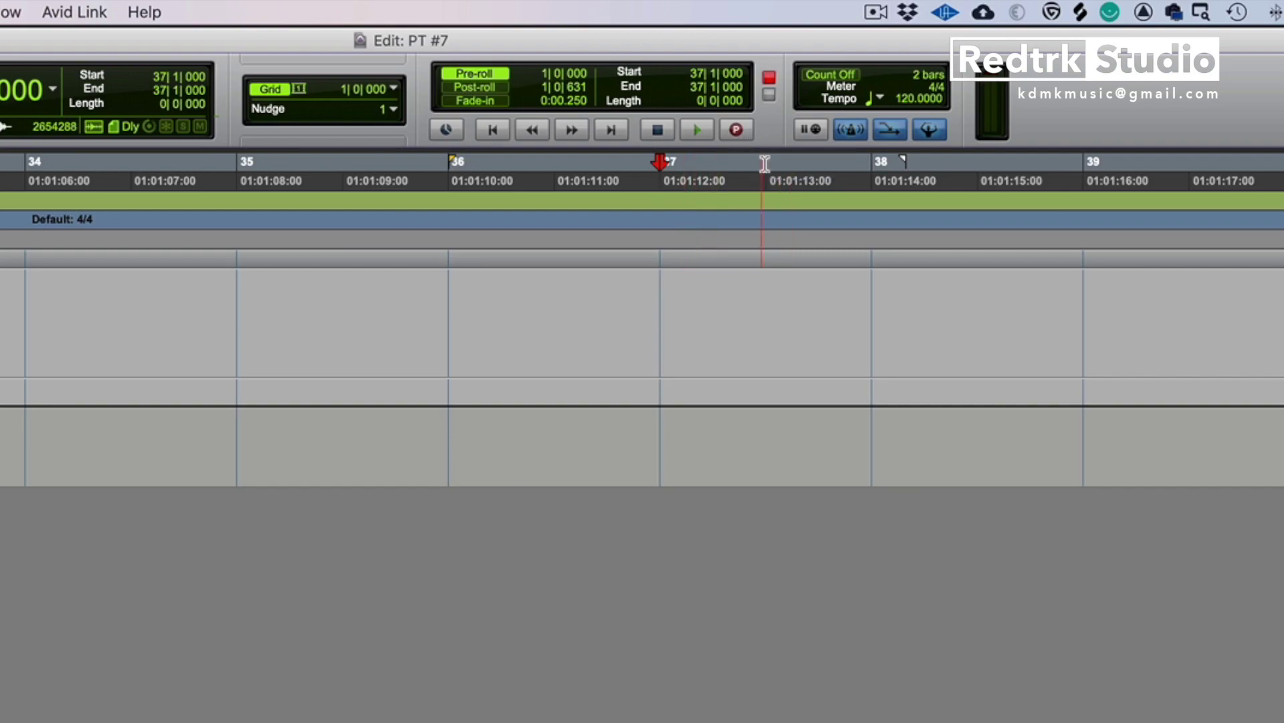
# Record a QuickPunch take on the VOX track from bar 37 and extend the clip's start back to bar 36
pyautogui.press('super+space')
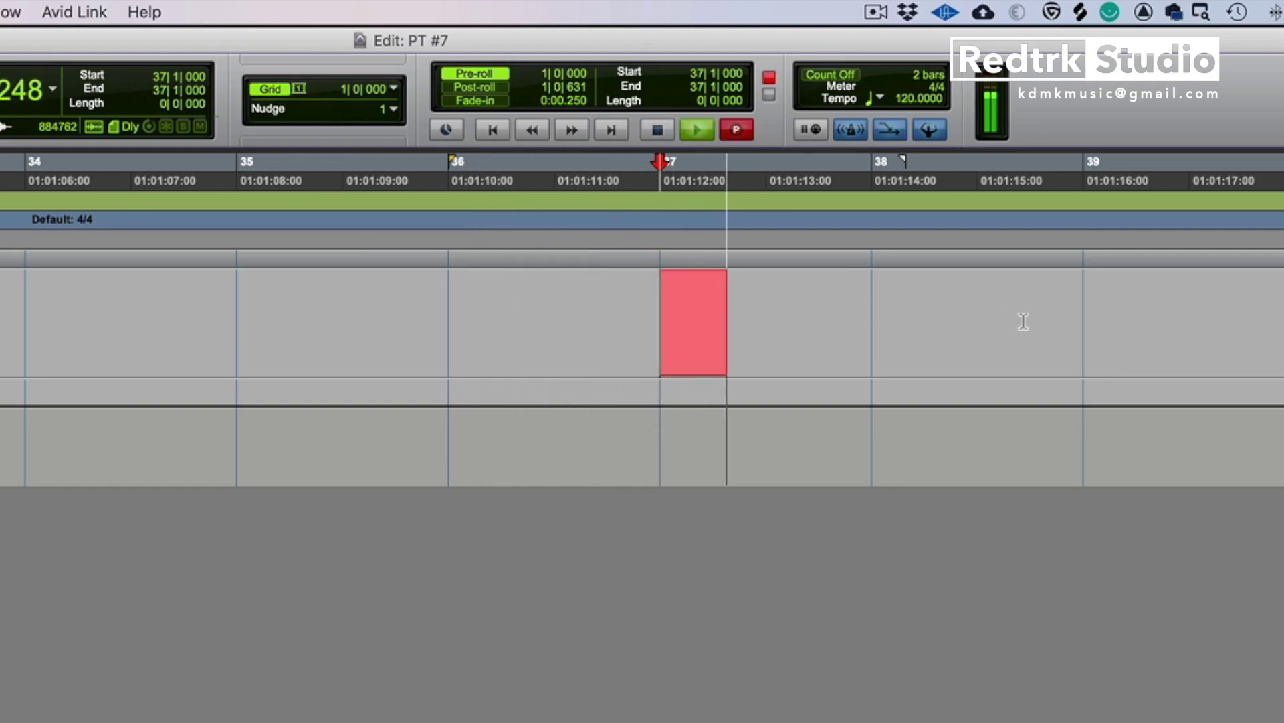
pyautogui.press('super+period')
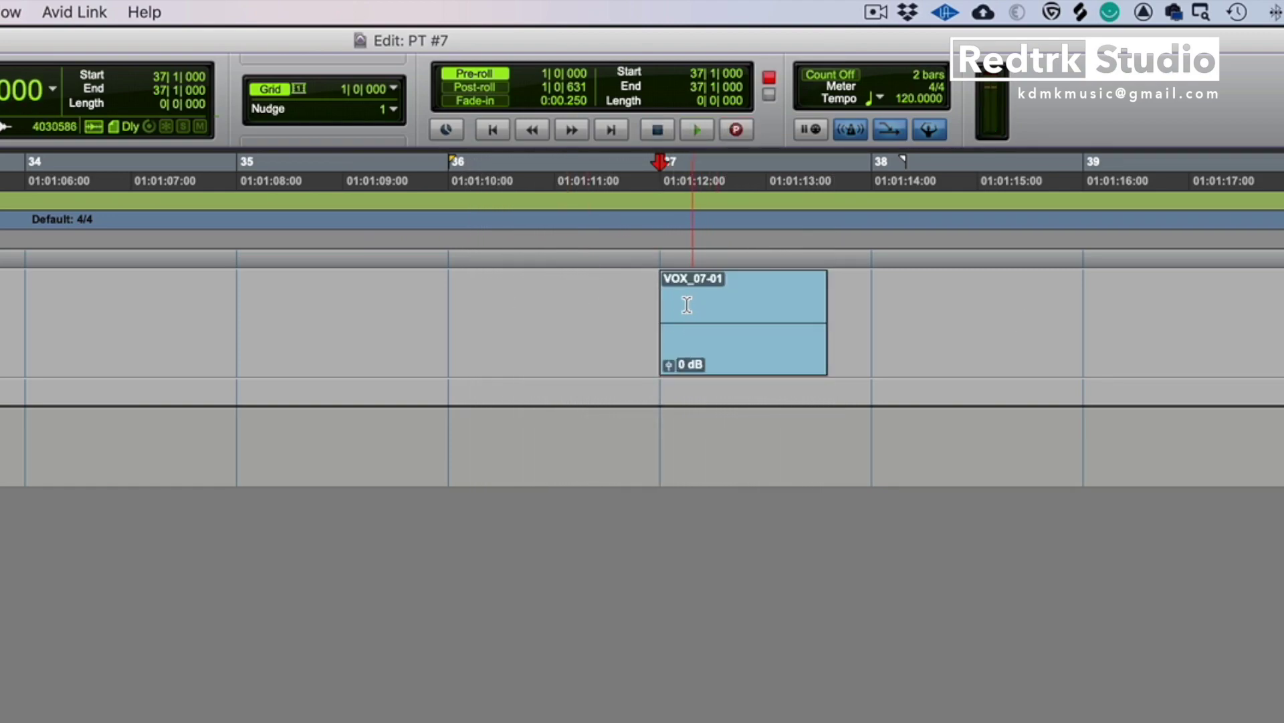
pyautogui.moveTo(661, 325); pyautogui.dragTo(531, 329)
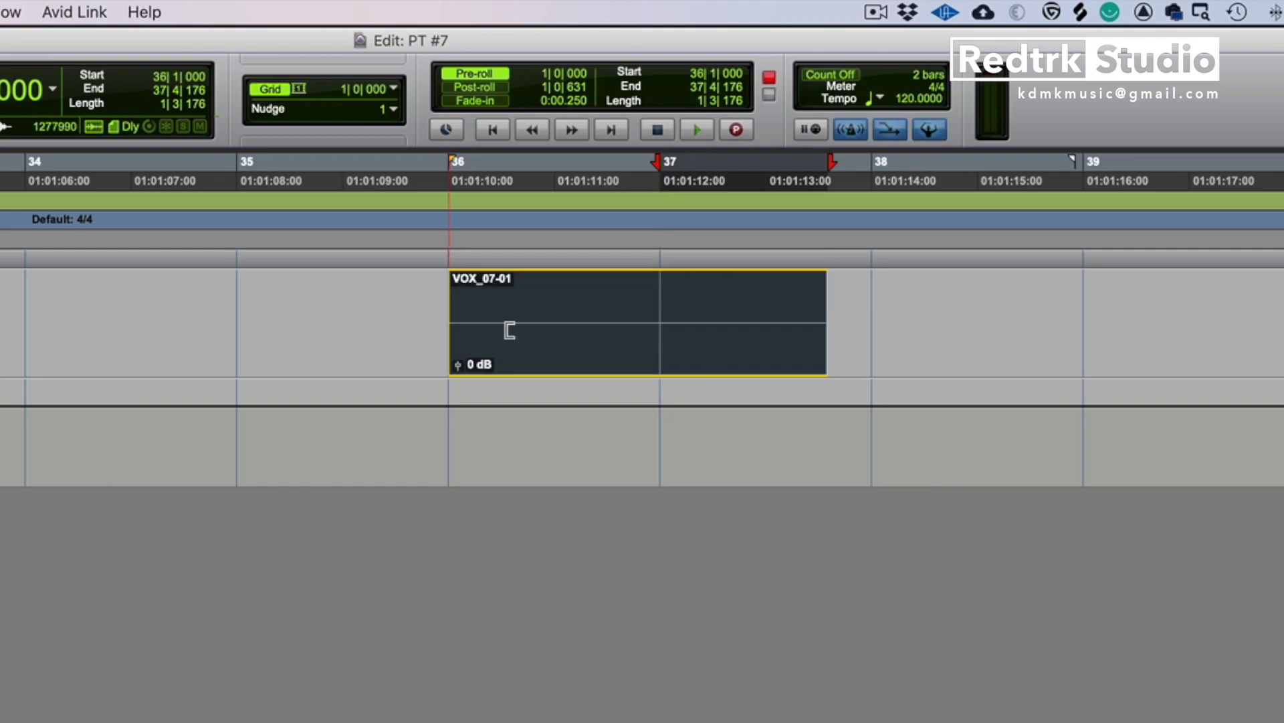
pyautogui.click(690, 289)
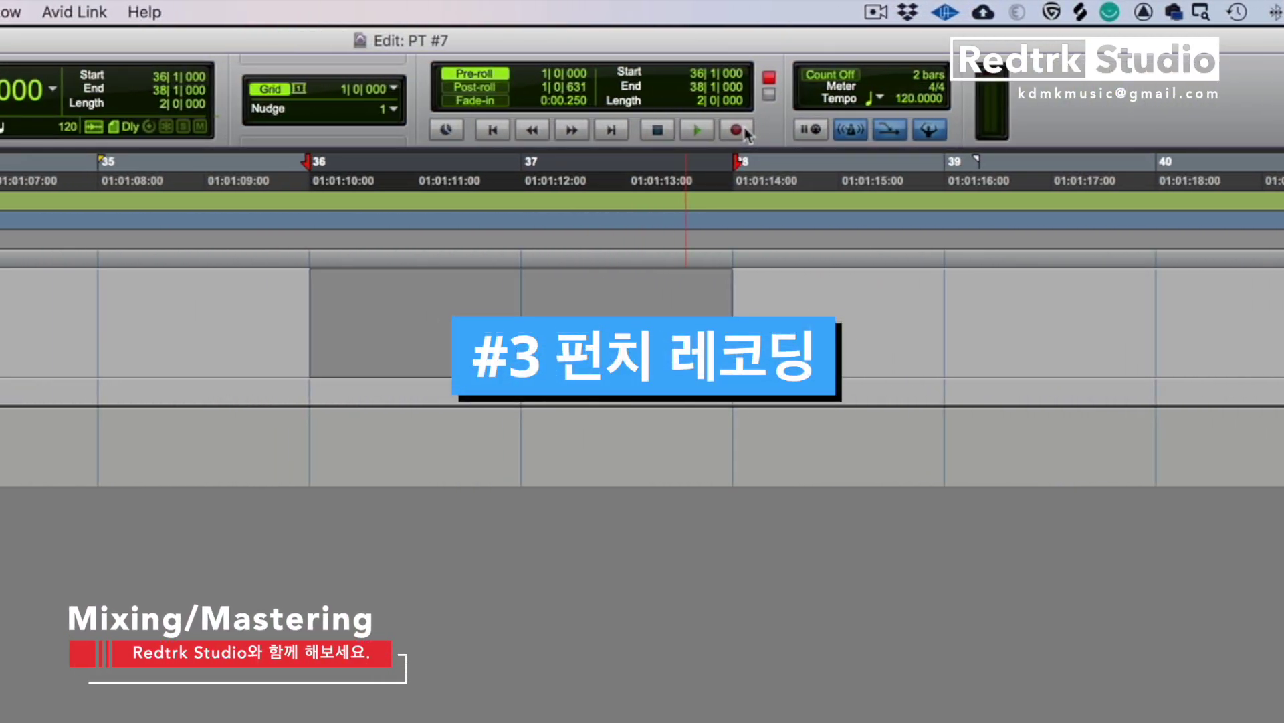
# Select bar 36 to bar 37 on the VOX track and punch-record only that range with QuickPunch
pyautogui.moveTo(521, 305); pyautogui.dragTo(310, 304)
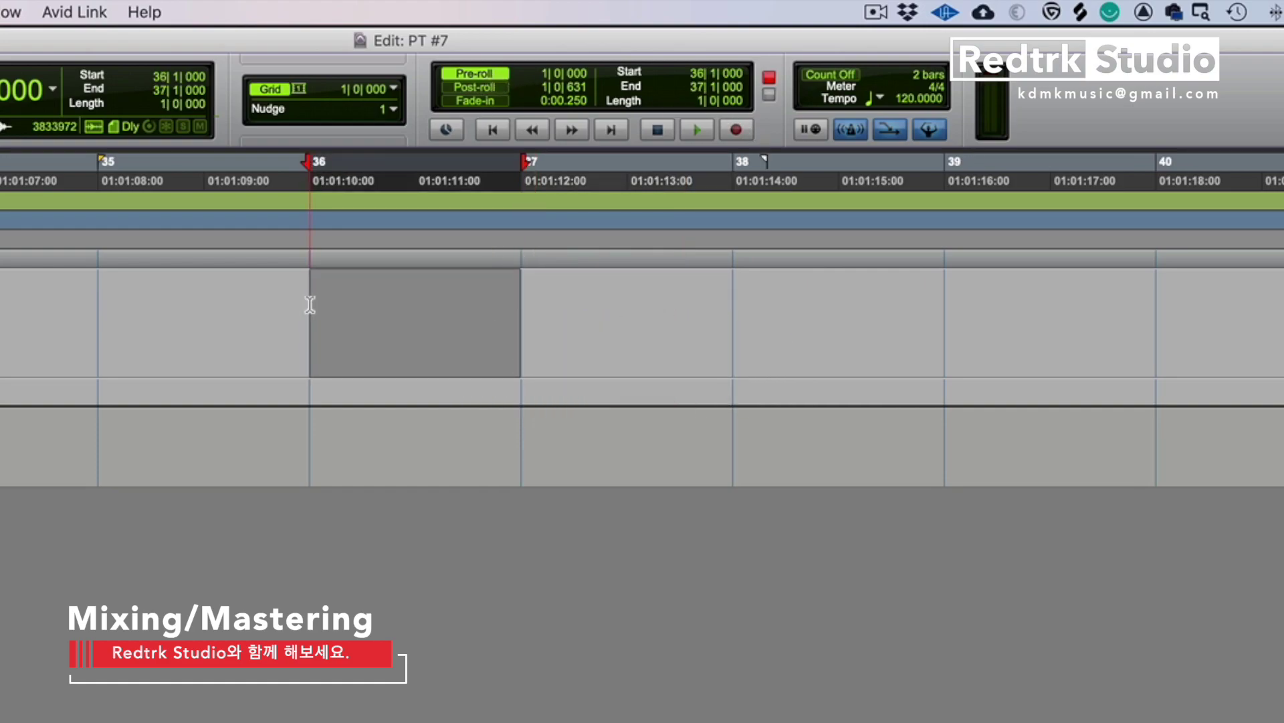
pyautogui.click(338, 332)
pyautogui.hscroll(3, 267, 337)
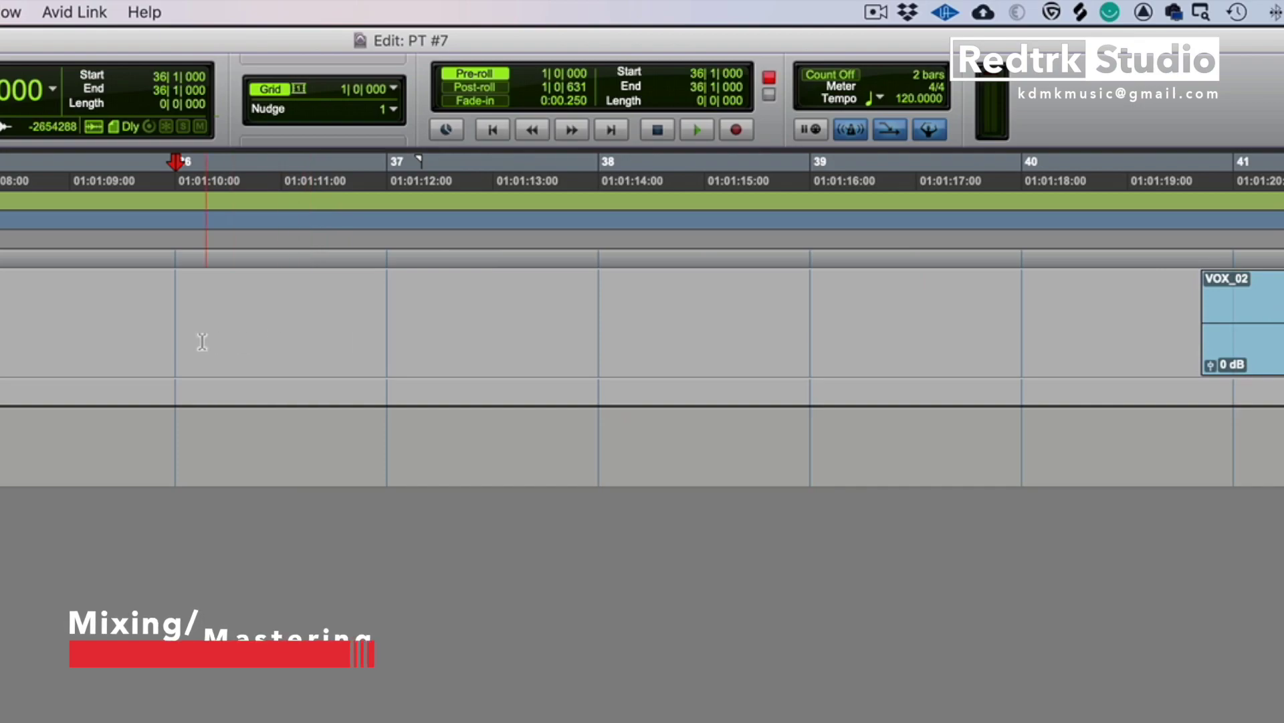
pyautogui.moveTo(285, 333); pyautogui.dragTo(370, 333)
pyautogui.hscroll(-5, 370, 333)
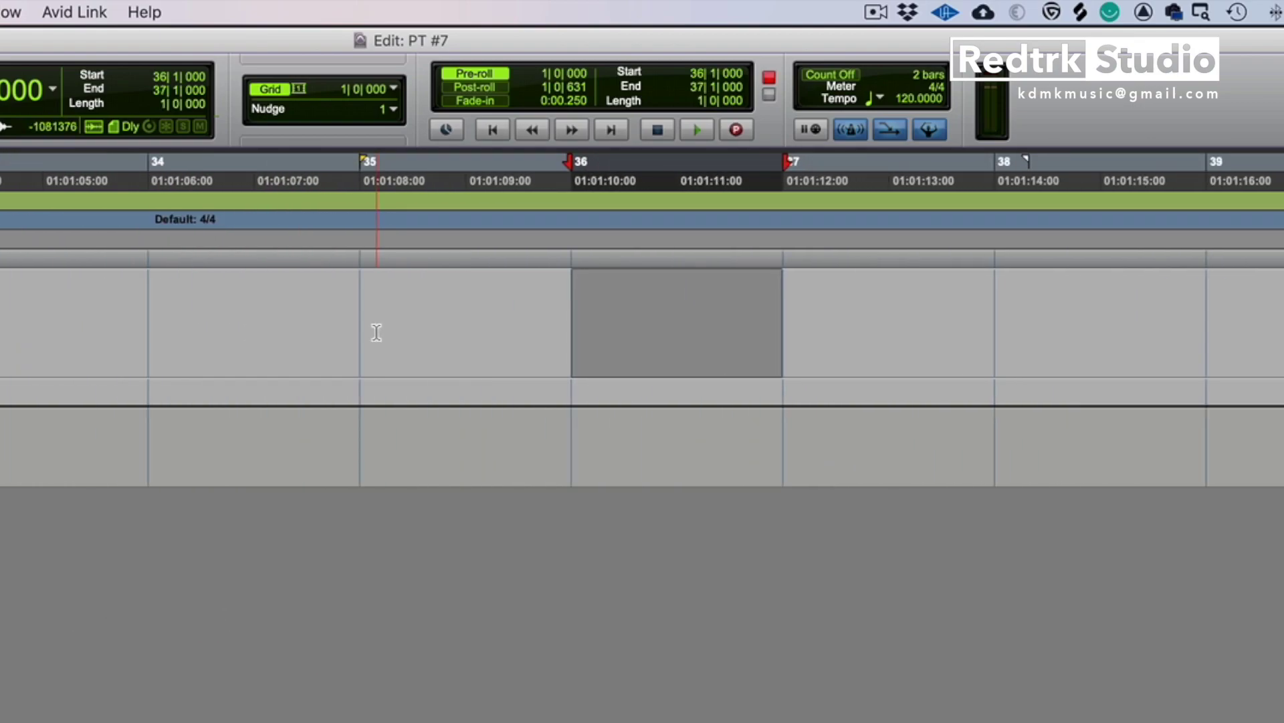
pyautogui.press('super+space')
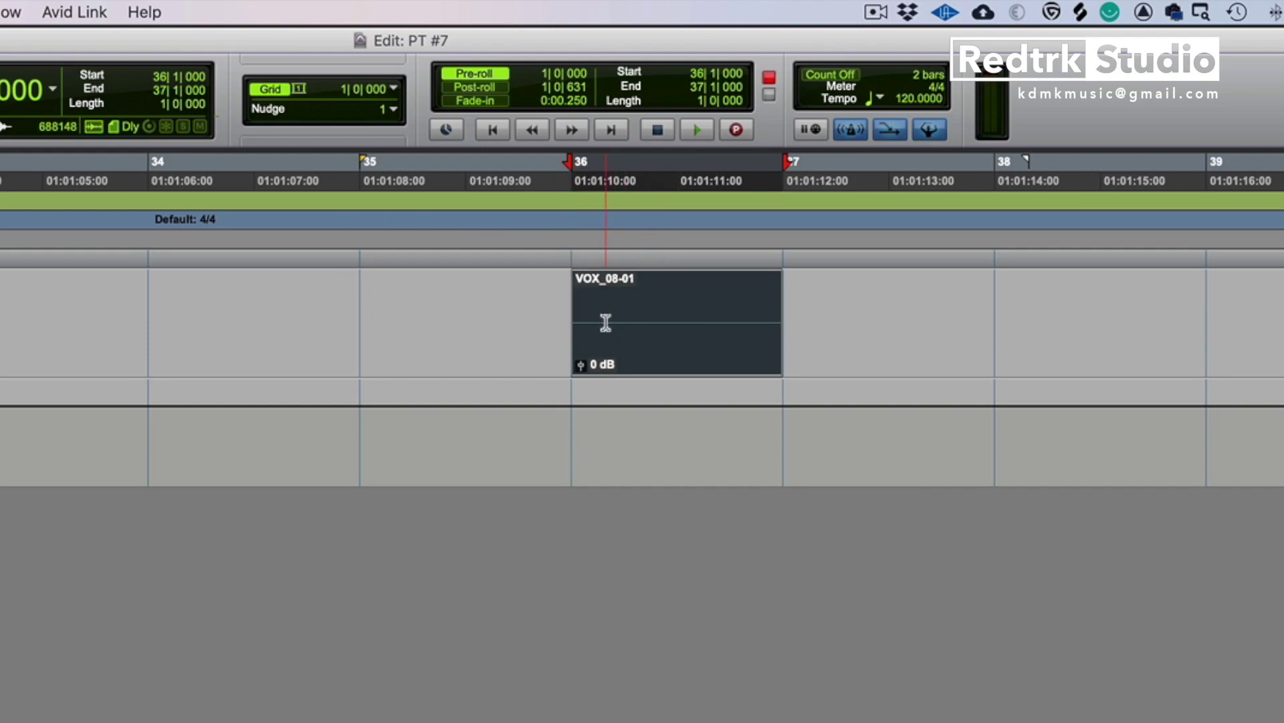
# Try to extend the punched clip's start back before bar 36, returning it to bar 36
pyautogui.click(526, 324)
pyautogui.moveTo(583, 316); pyautogui.dragTo(405, 301)
pyautogui.moveTo(548, 305); pyautogui.dragTo(564, 306)
pyautogui.click(570, 309)
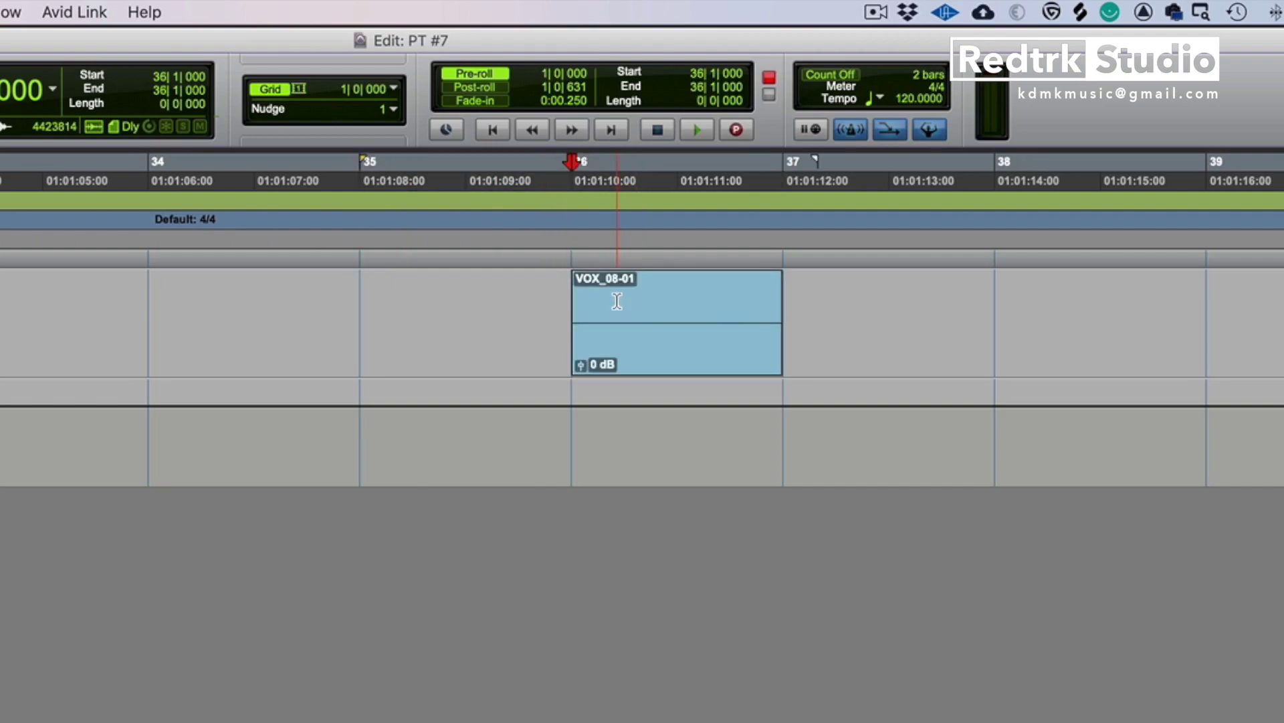
# Enable post-roll and set its length to 10 bars
pyautogui.hscroll(5, 613, 298)
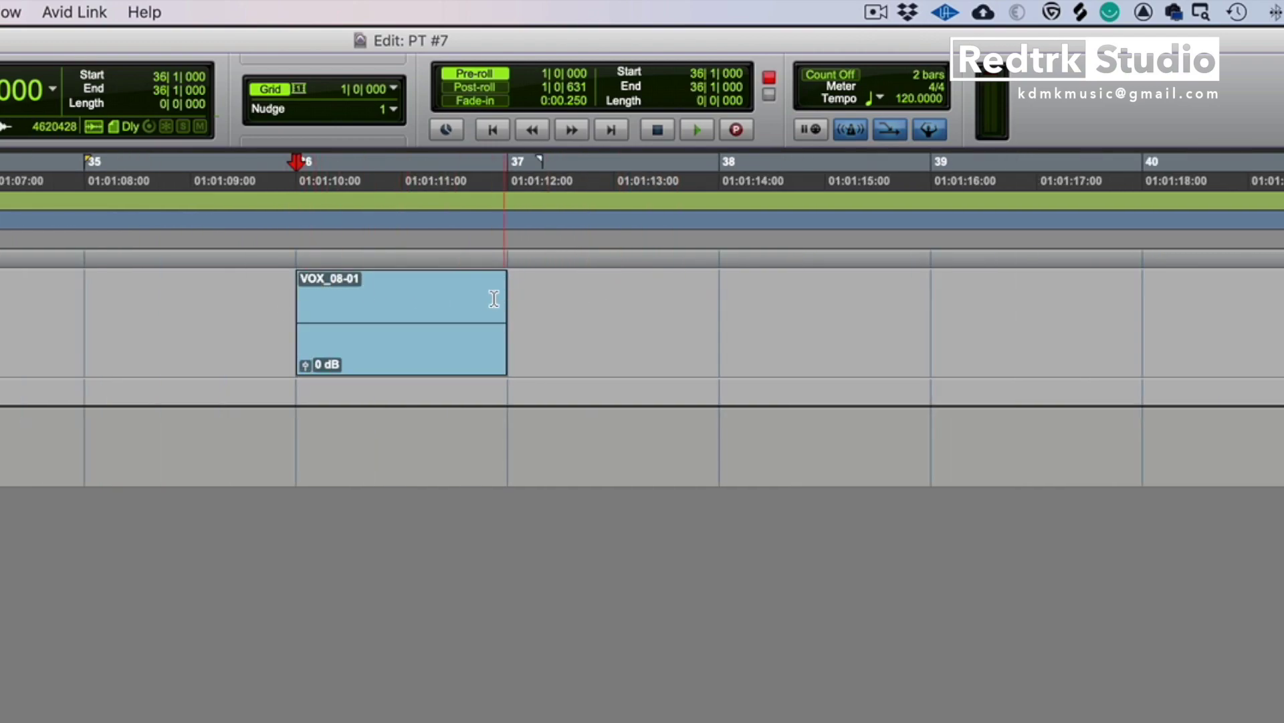
pyautogui.moveTo(501, 315); pyautogui.dragTo(294, 303)
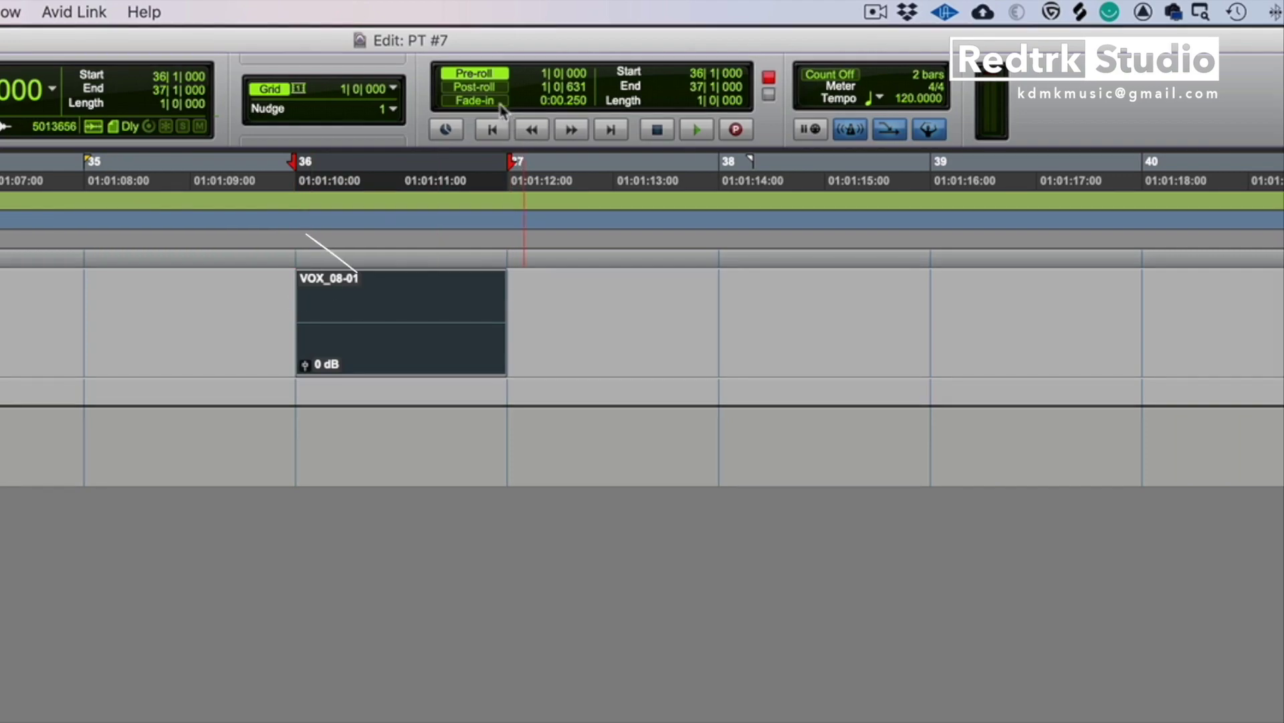
pyautogui.click(482, 88)
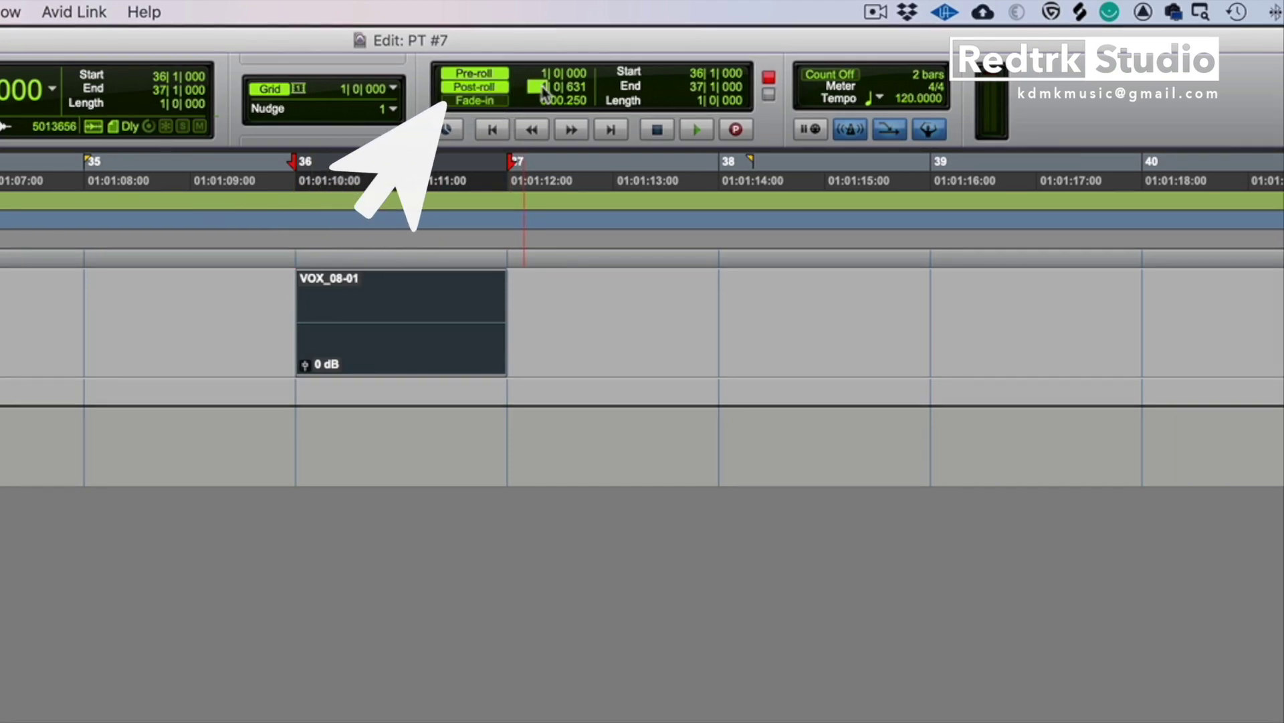
pyautogui.click(454, 331)
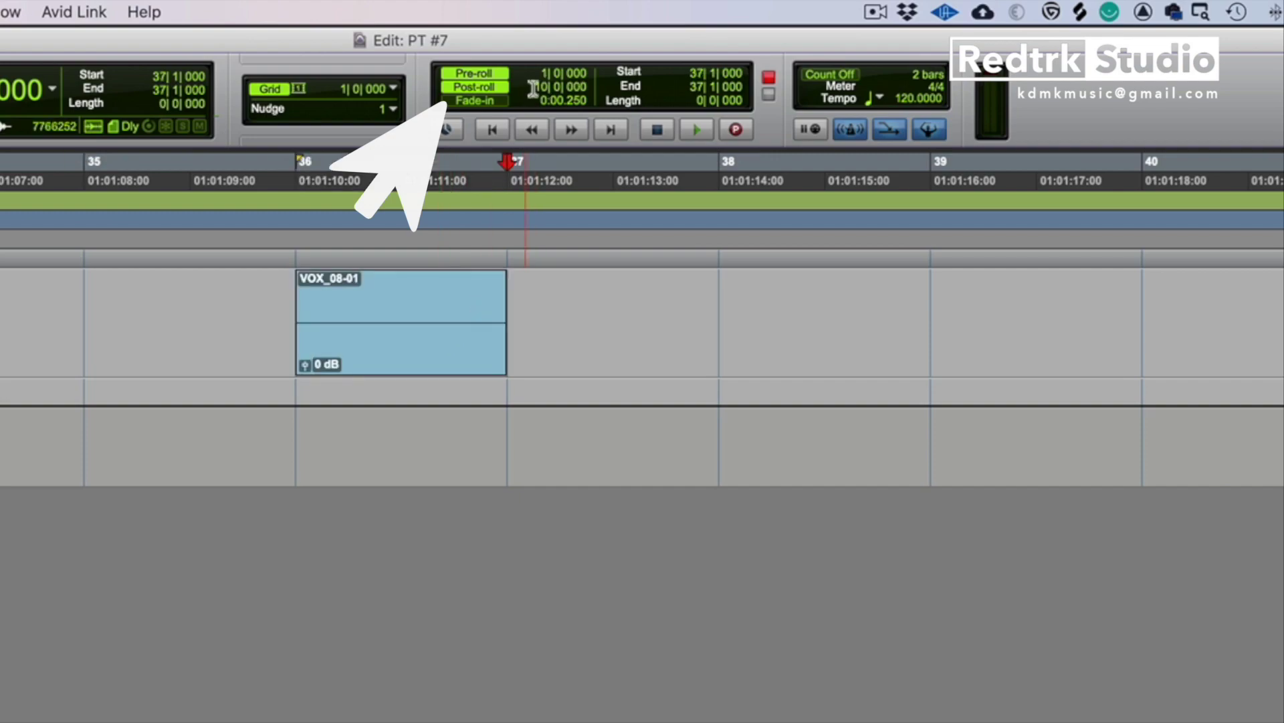
# Replace the clip between bars 36 and 37 with a new punch recording and extend its start back to bar 35
pyautogui.doubleClick(400, 331)
pyautogui.press('Delete')
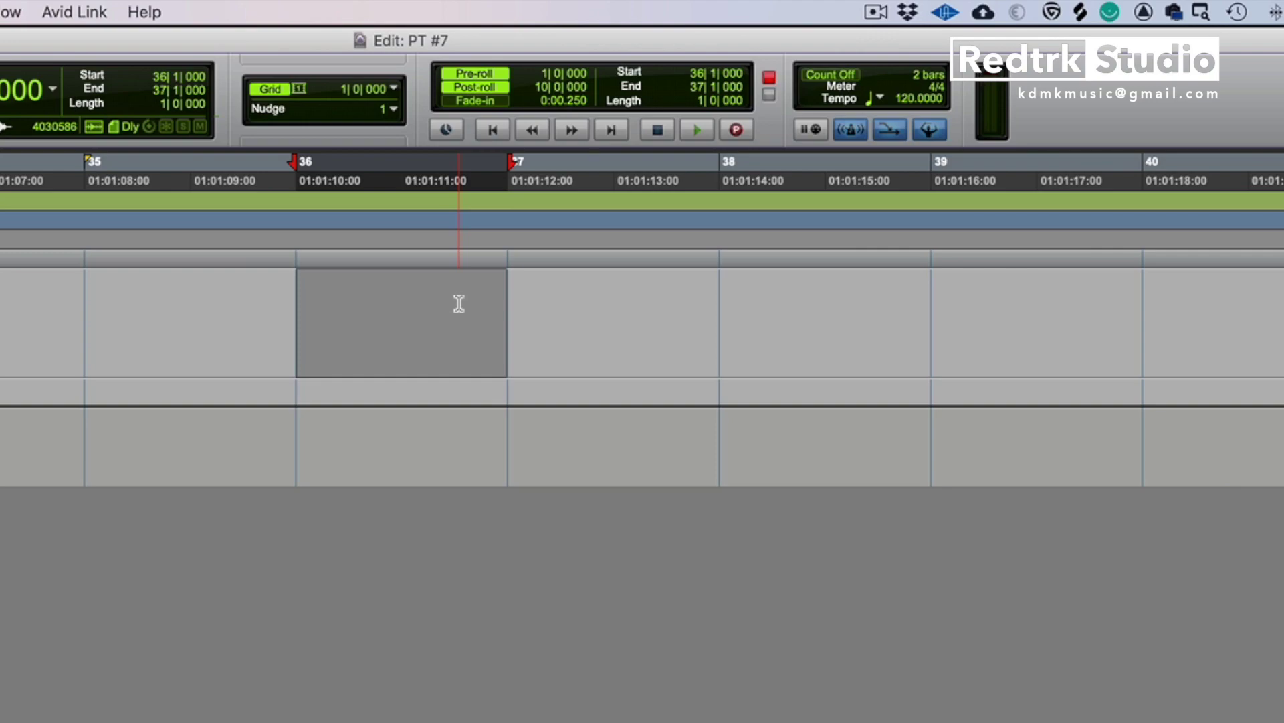
pyautogui.press('space')
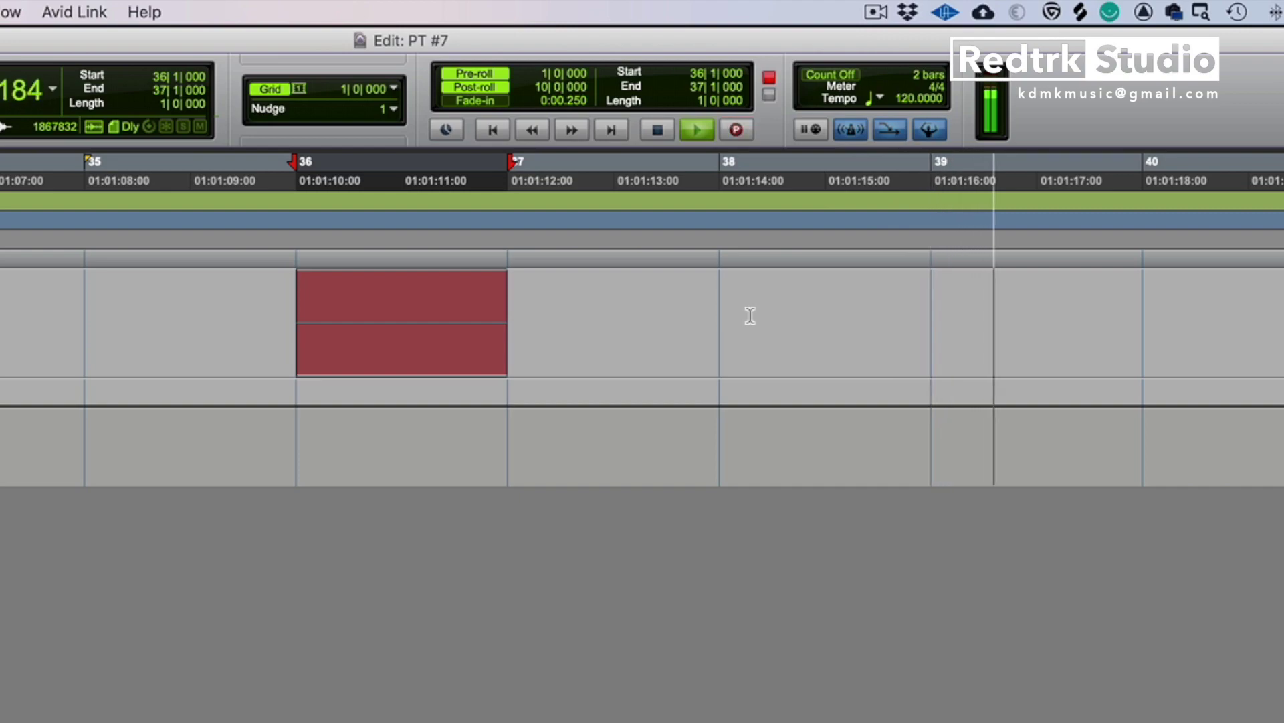
pyautogui.press('space')
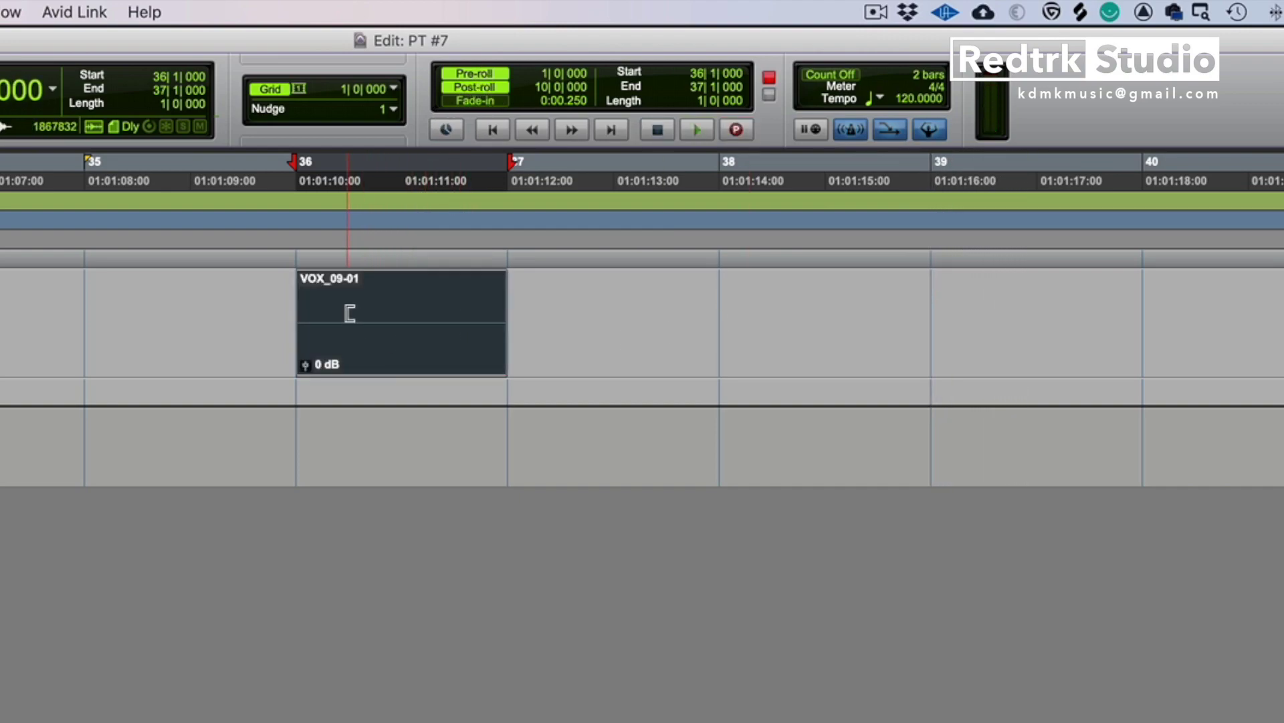
pyautogui.moveTo(347, 310); pyautogui.dragTo(115, 310)
pyautogui.moveTo(493, 315); pyautogui.dragTo(1084, 313)
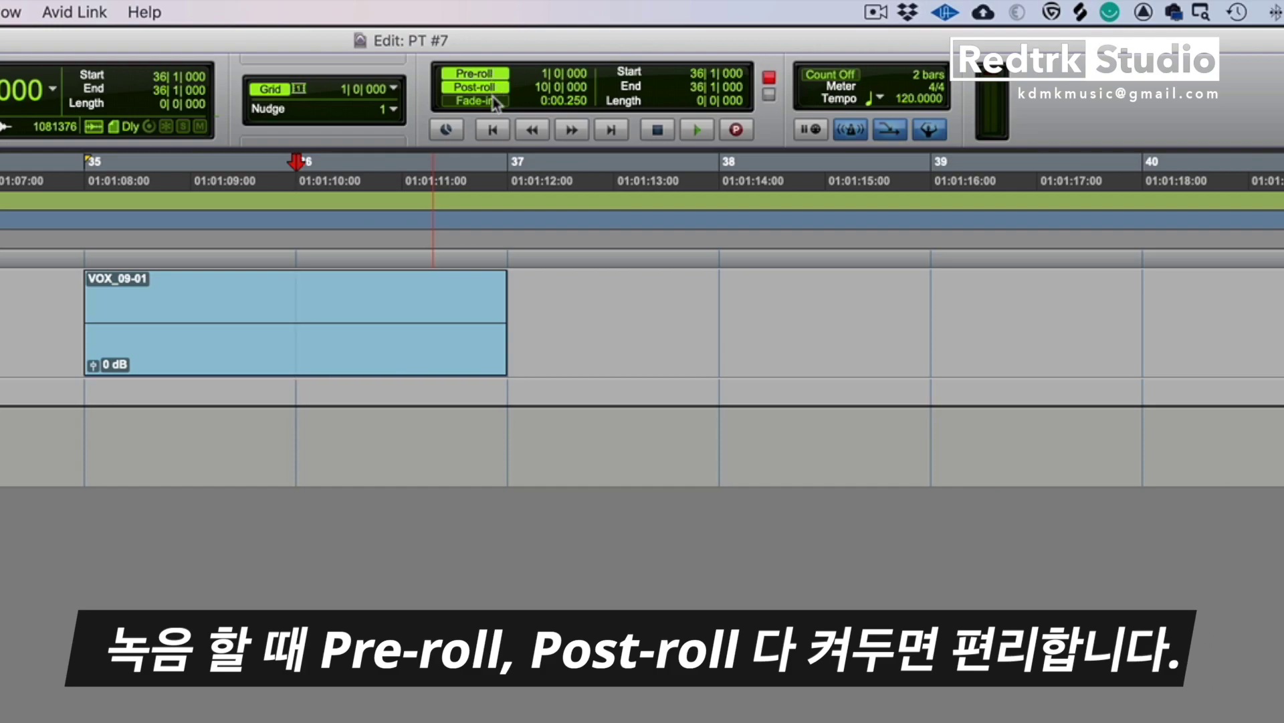
# Toggle pre-roll and post-roll together on and off several times, ending with both off
pyautogui.press('super+k')
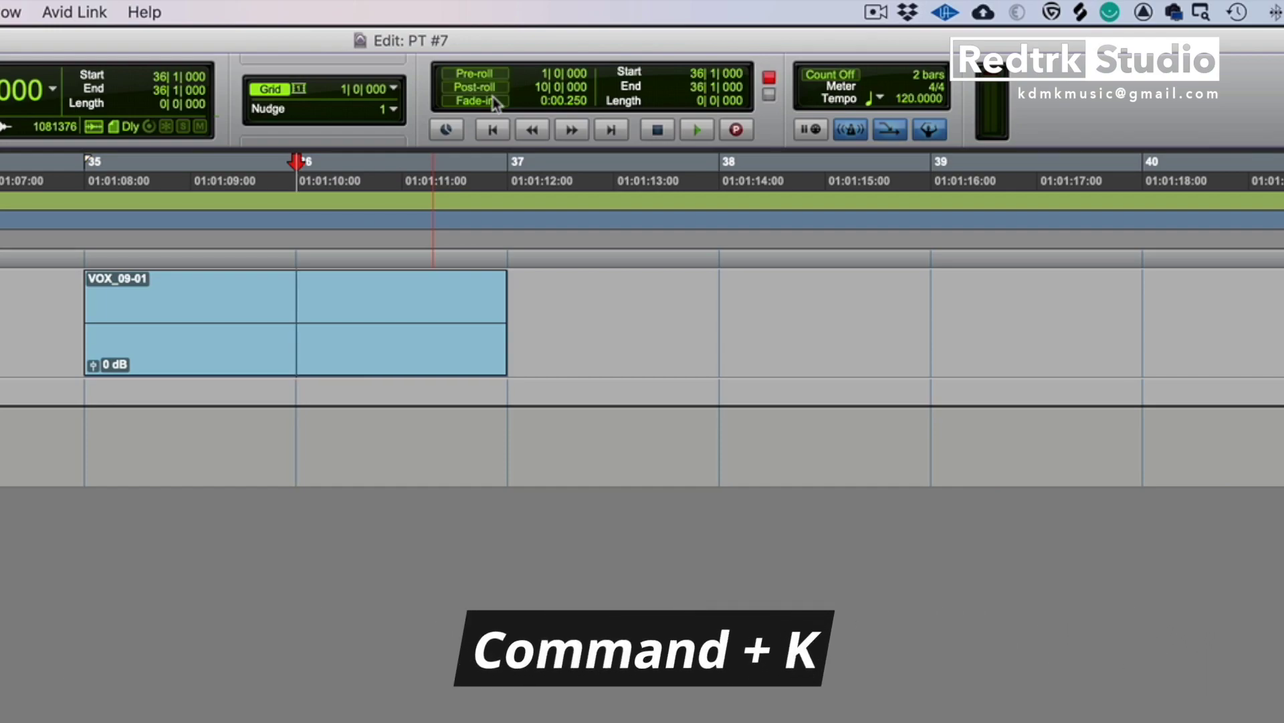
pyautogui.press('super+k')
pyautogui.press('super+k')
pyautogui.press('super+k')
pyautogui.press('super+k')
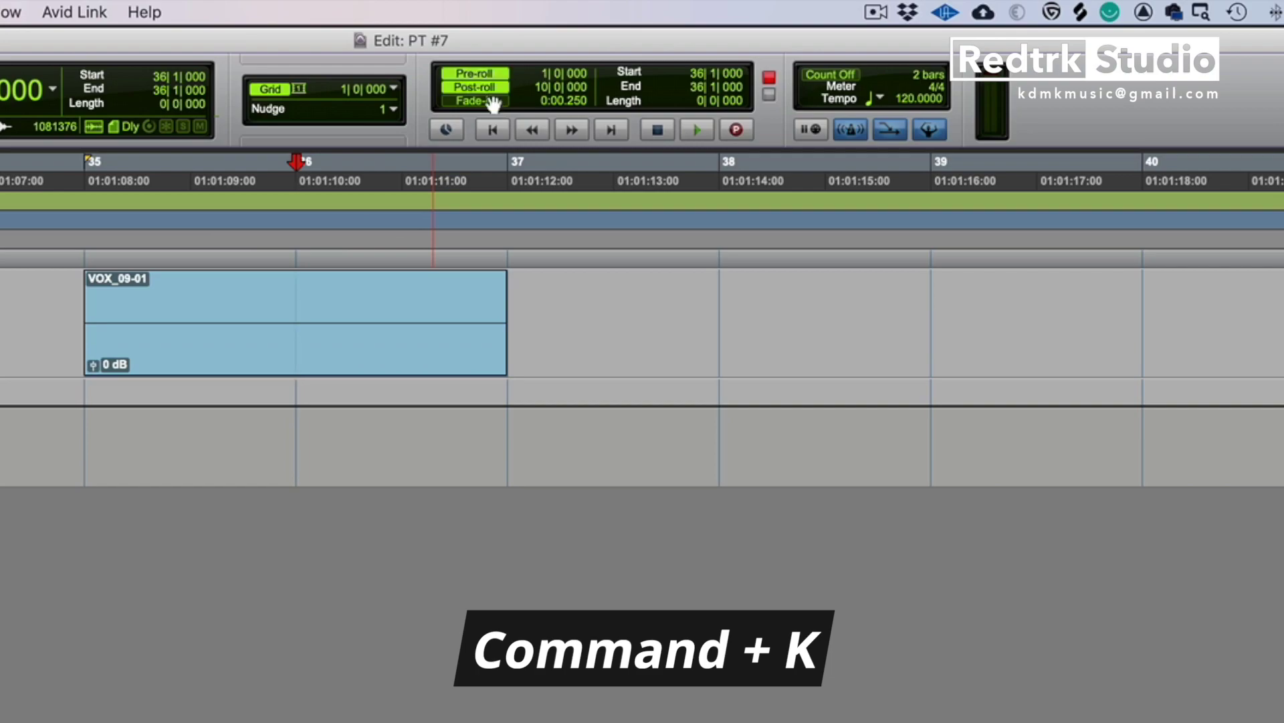
pyautogui.click(815, 316)
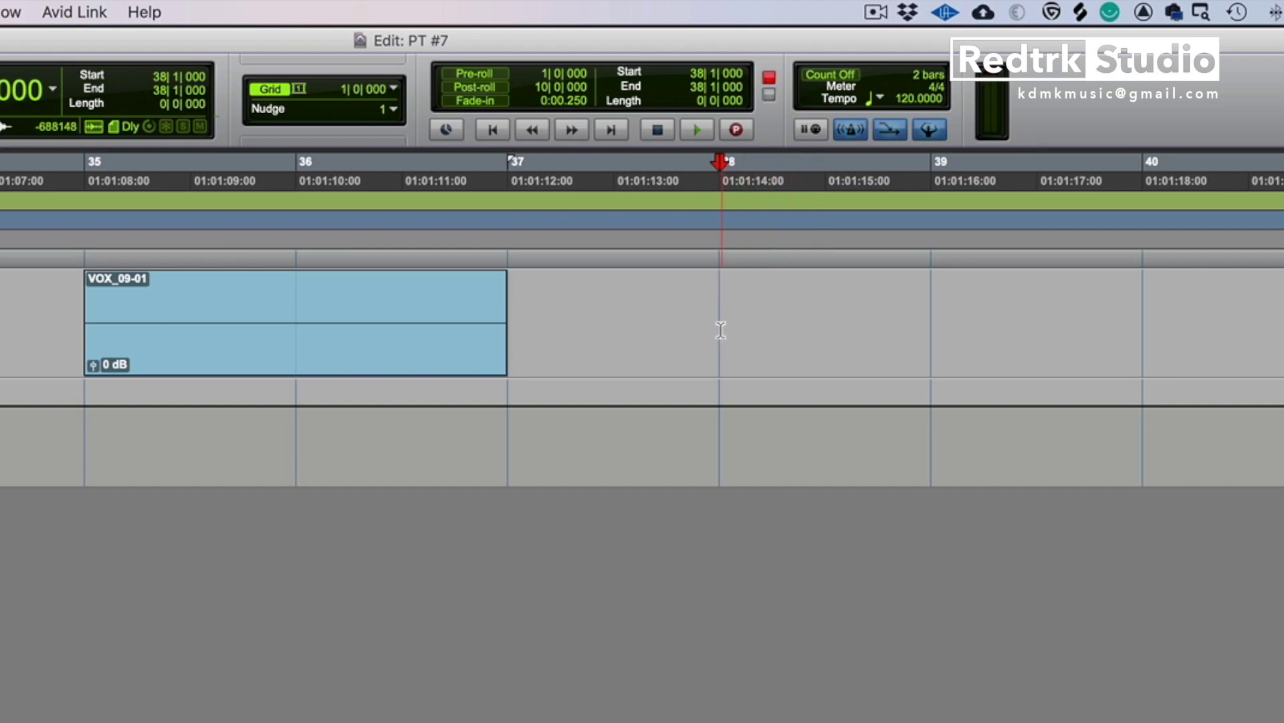
# Mark bar 38 to bar 39, clear the clip between bars 35 and 37, and place the edit cursor at bar 36
pyautogui.moveTo(720, 330); pyautogui.dragTo(958, 324)
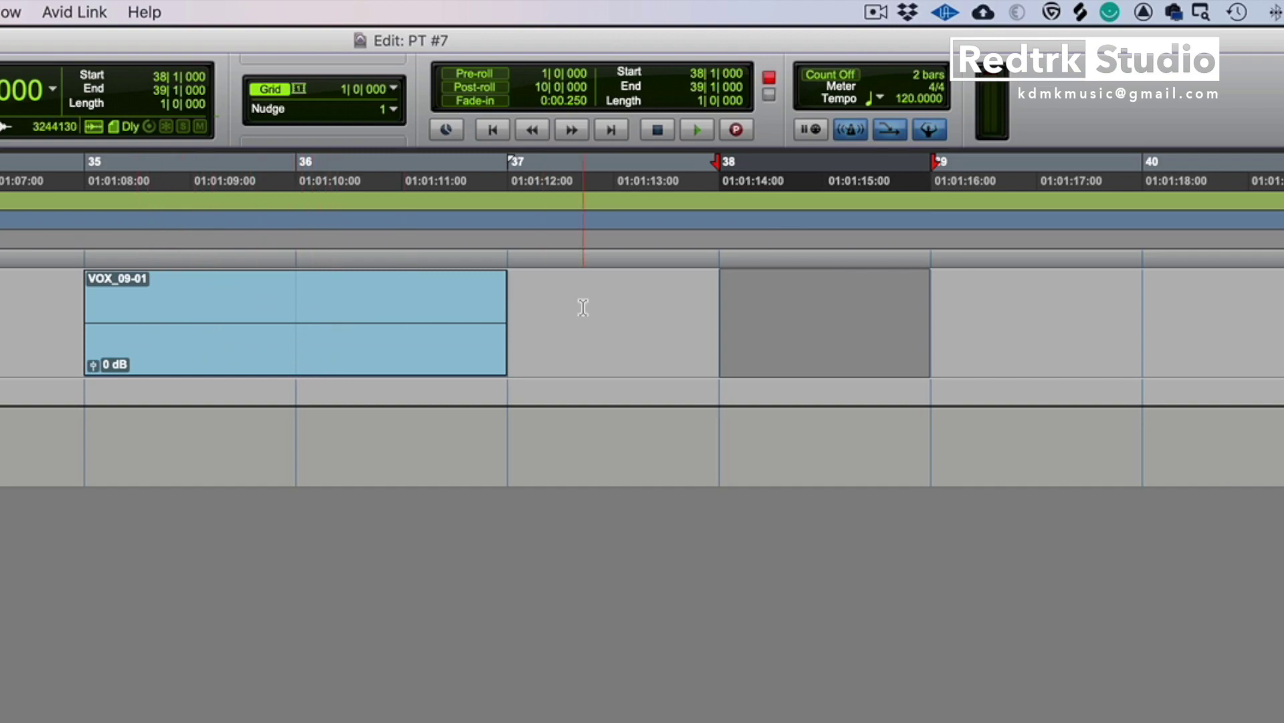
pyautogui.doubleClick(297, 338)
pyautogui.click(721, 333)
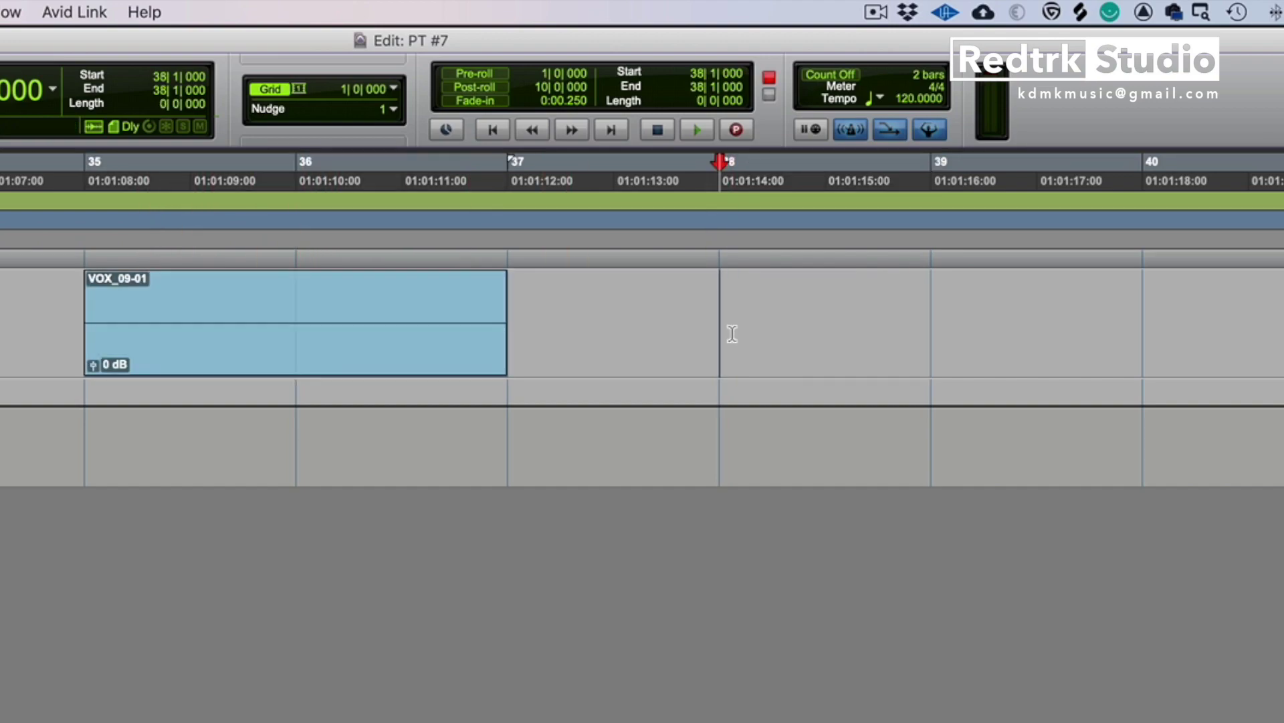
pyautogui.click(297, 339)
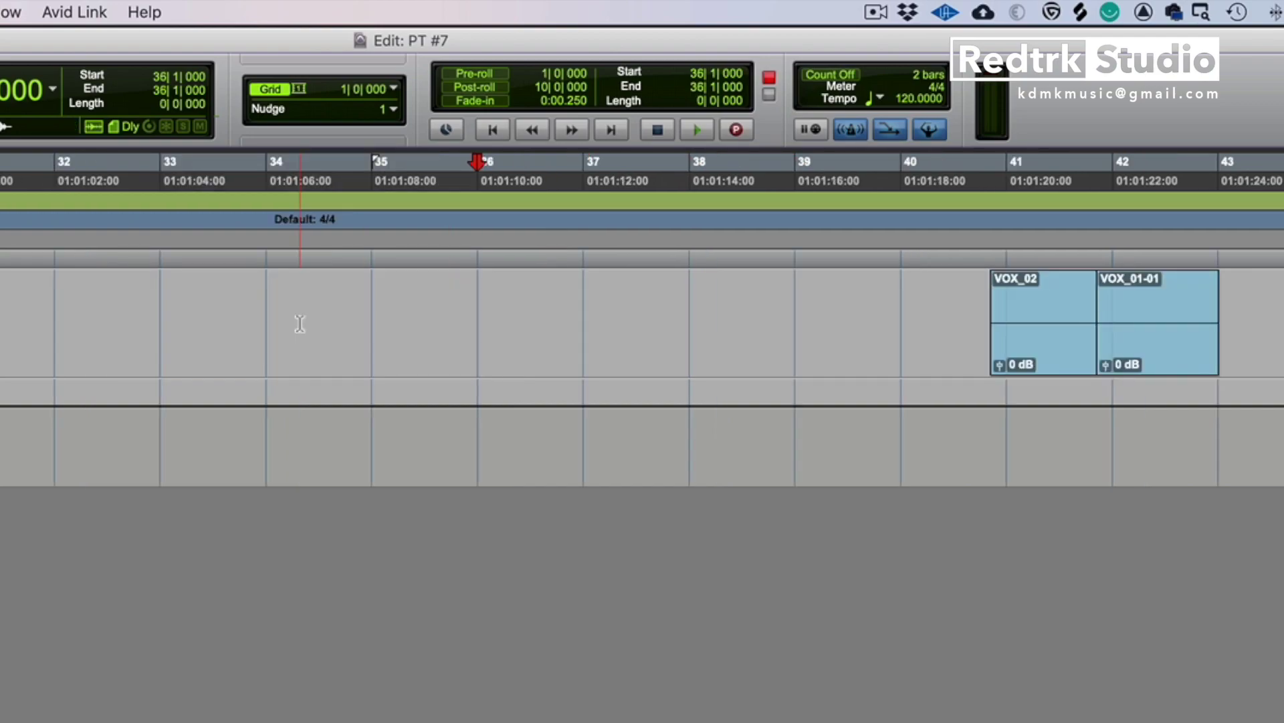
# Play the VOX track from bar 32 and punch in and out twice, at bar 34 and between bars 35 and 36
pyautogui.click(6, 342)
pyautogui.press('space')
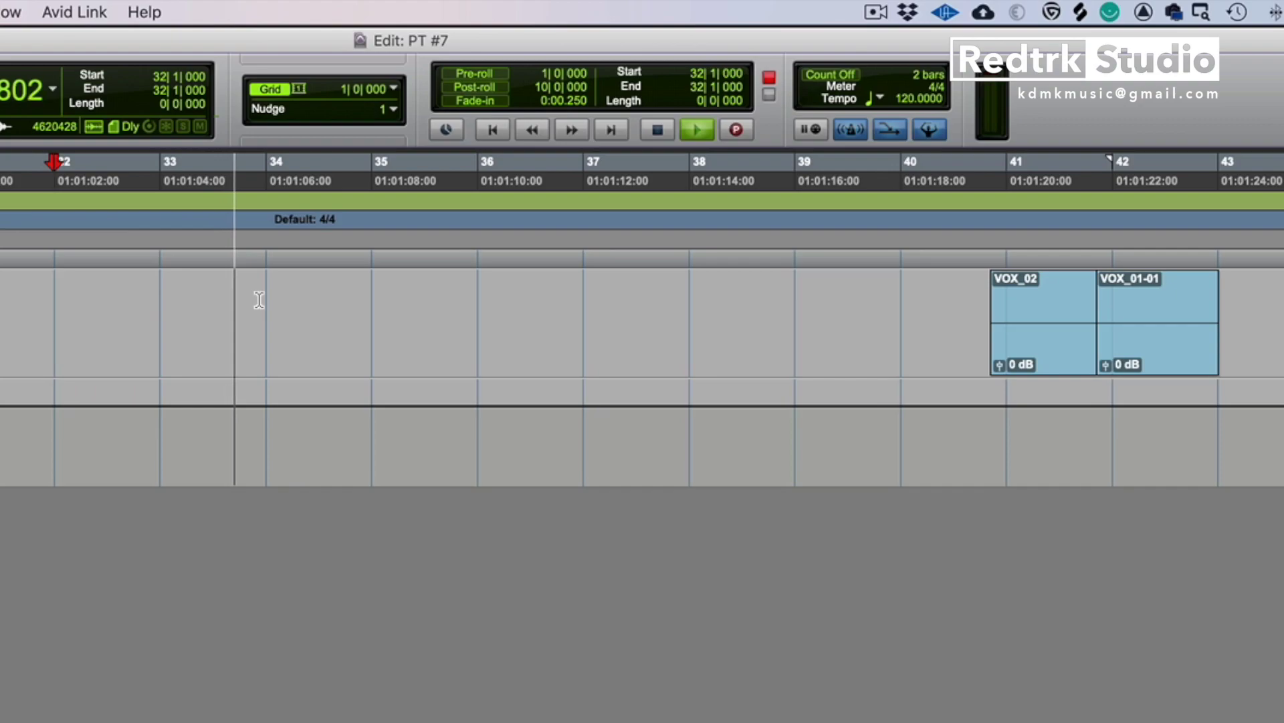
pyautogui.press('F12')
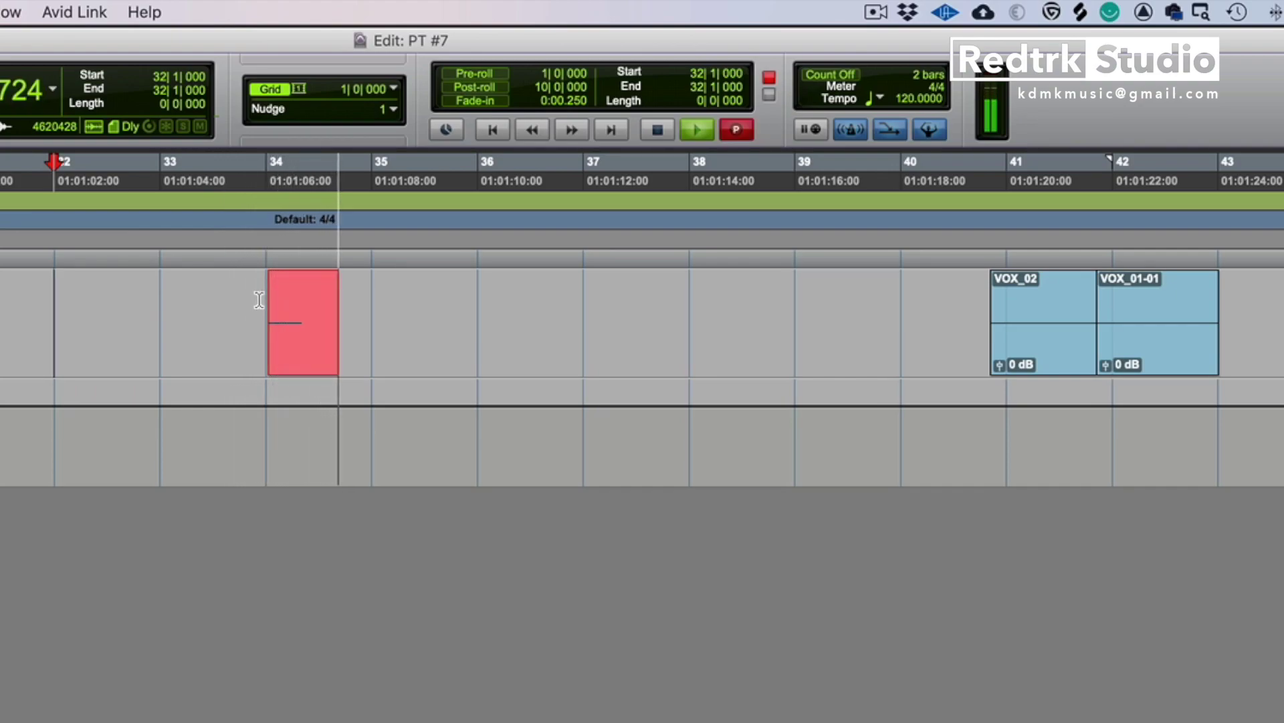
pyautogui.press('F12')
pyautogui.press('F12')
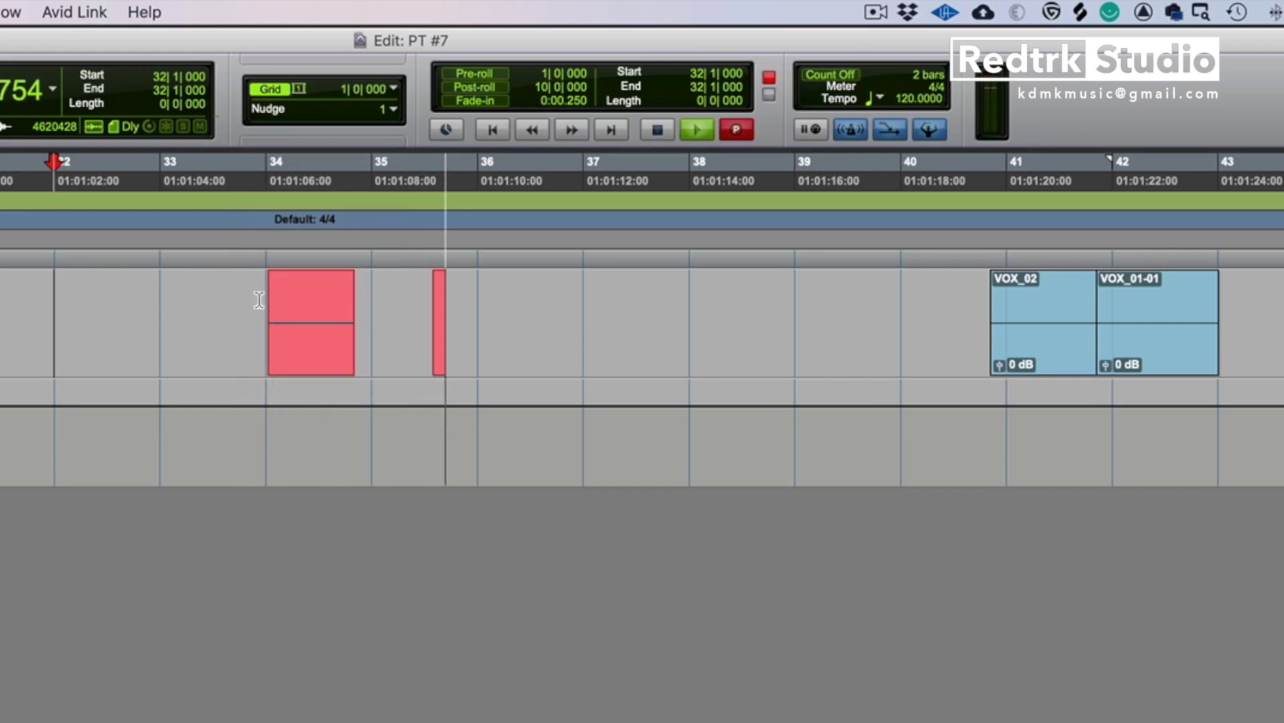
pyautogui.press('F12')
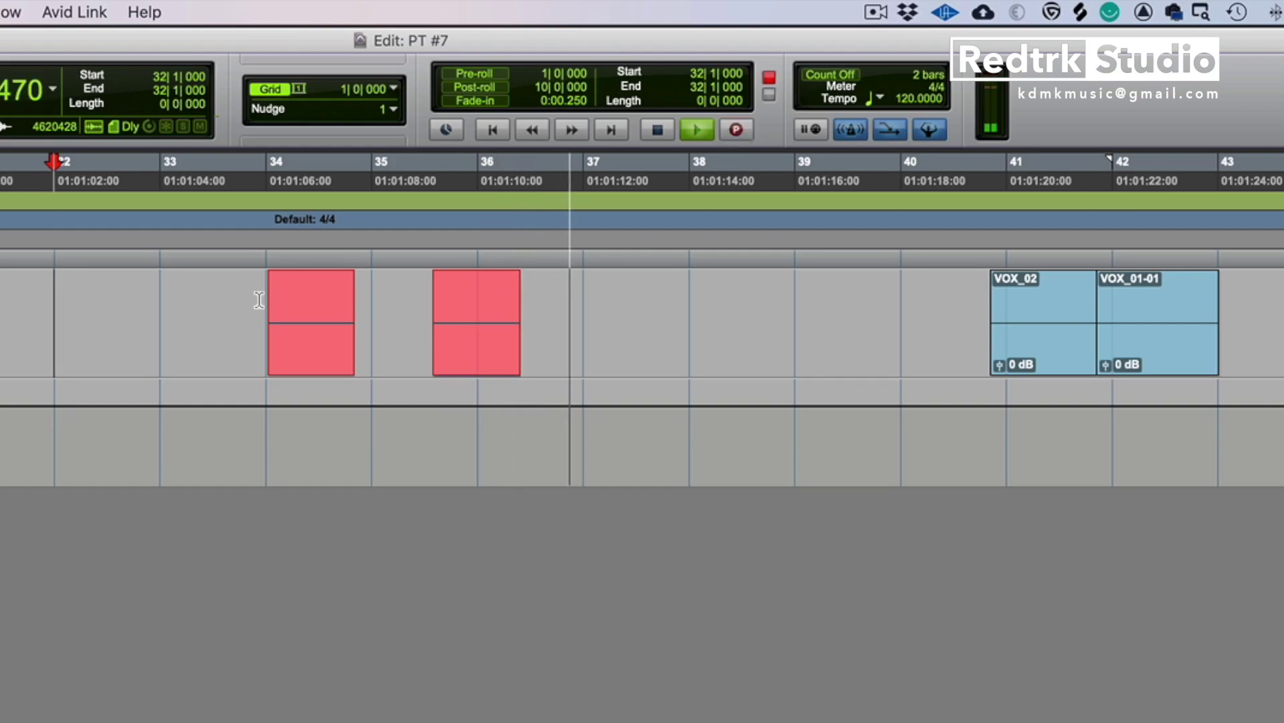
pyautogui.press('space')
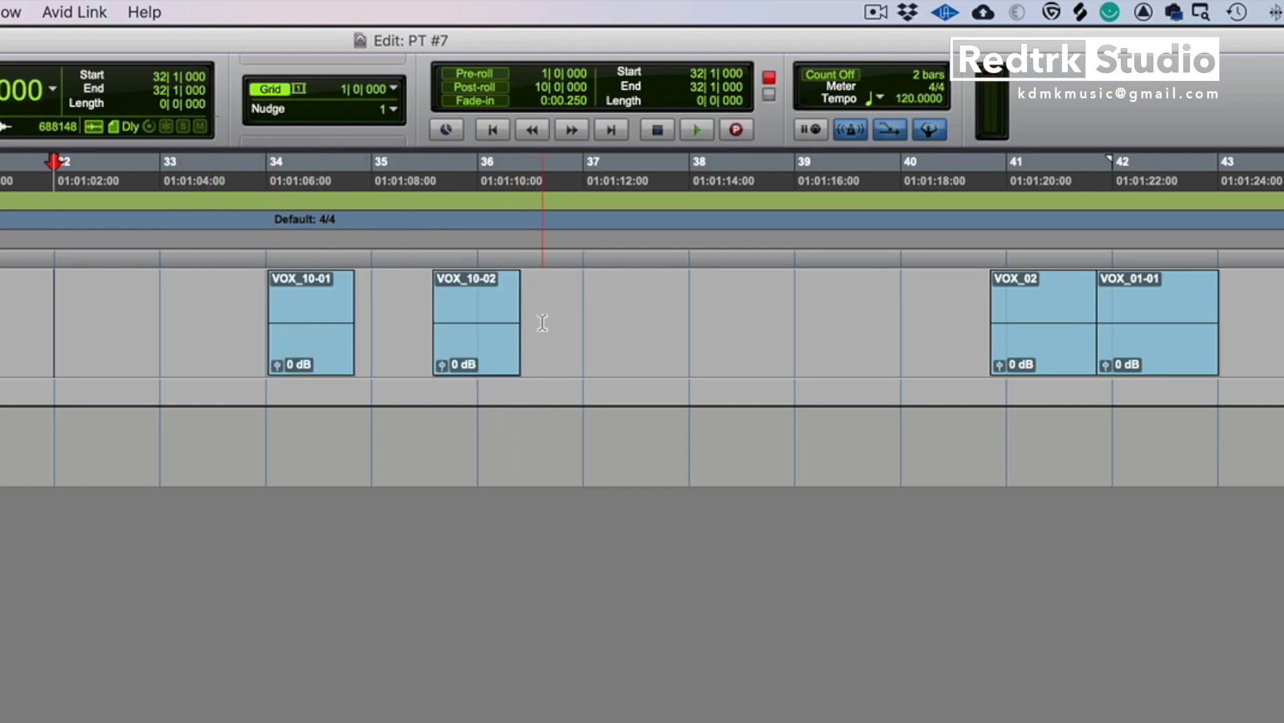
# Turn off QuickPunch and place the edit cursor at bar 31
pyautogui.click(251, 313)
pyautogui.press('super+shift+p')
pyautogui.click(0, 301)
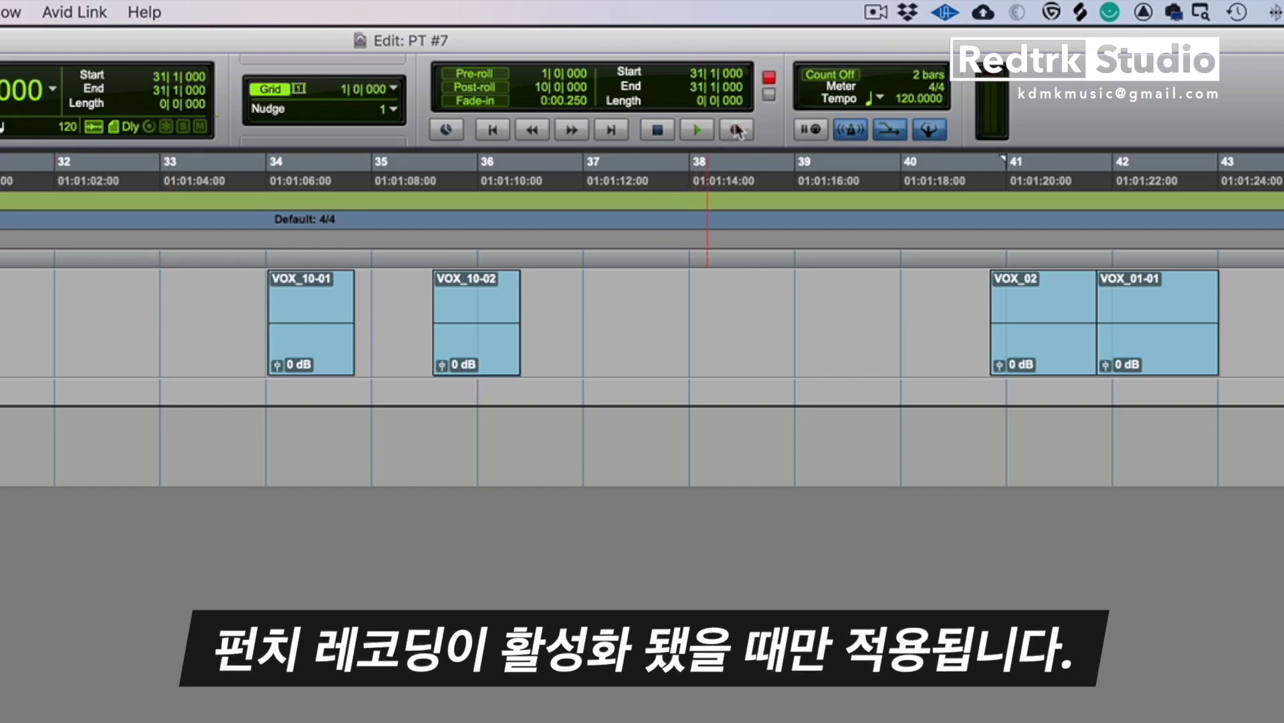
# Play from bar 31 in QuickPunch mode and punch in and out repeatedly on the VOX track until about bar 33
pyautogui.press('space')
pyautogui.click(736, 130)
pyautogui.press('space')
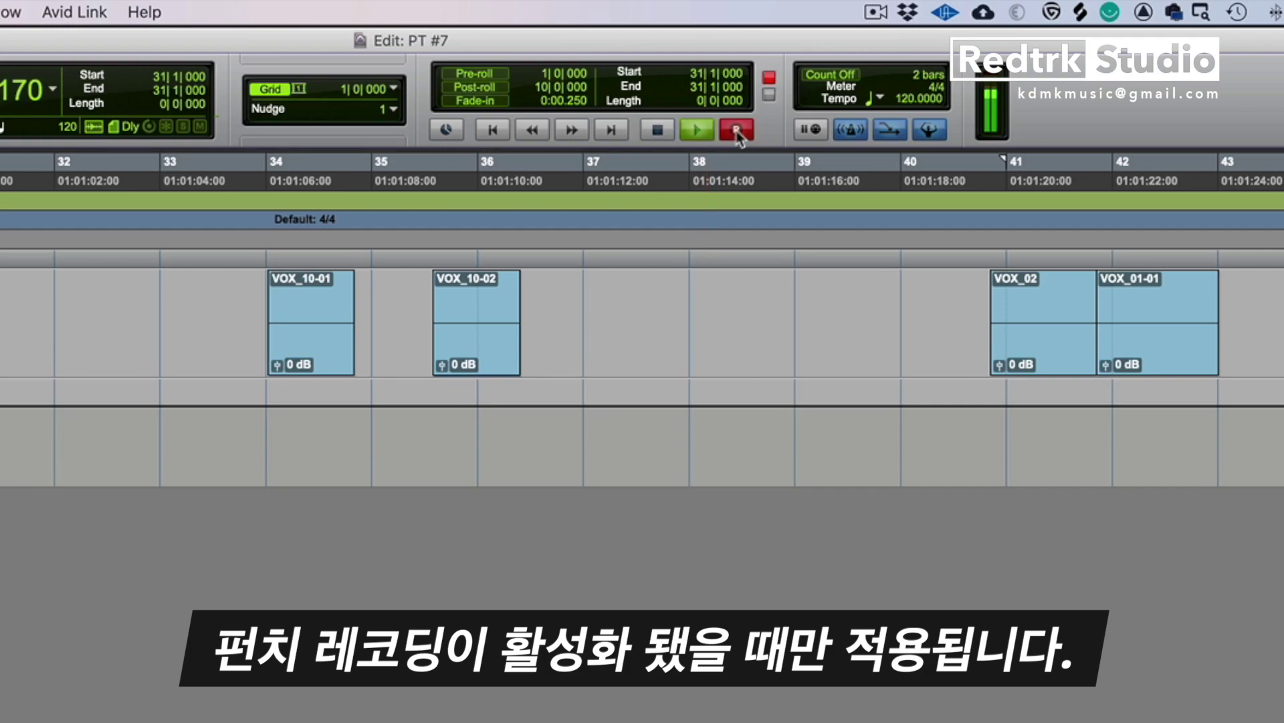
pyautogui.click(736, 130)
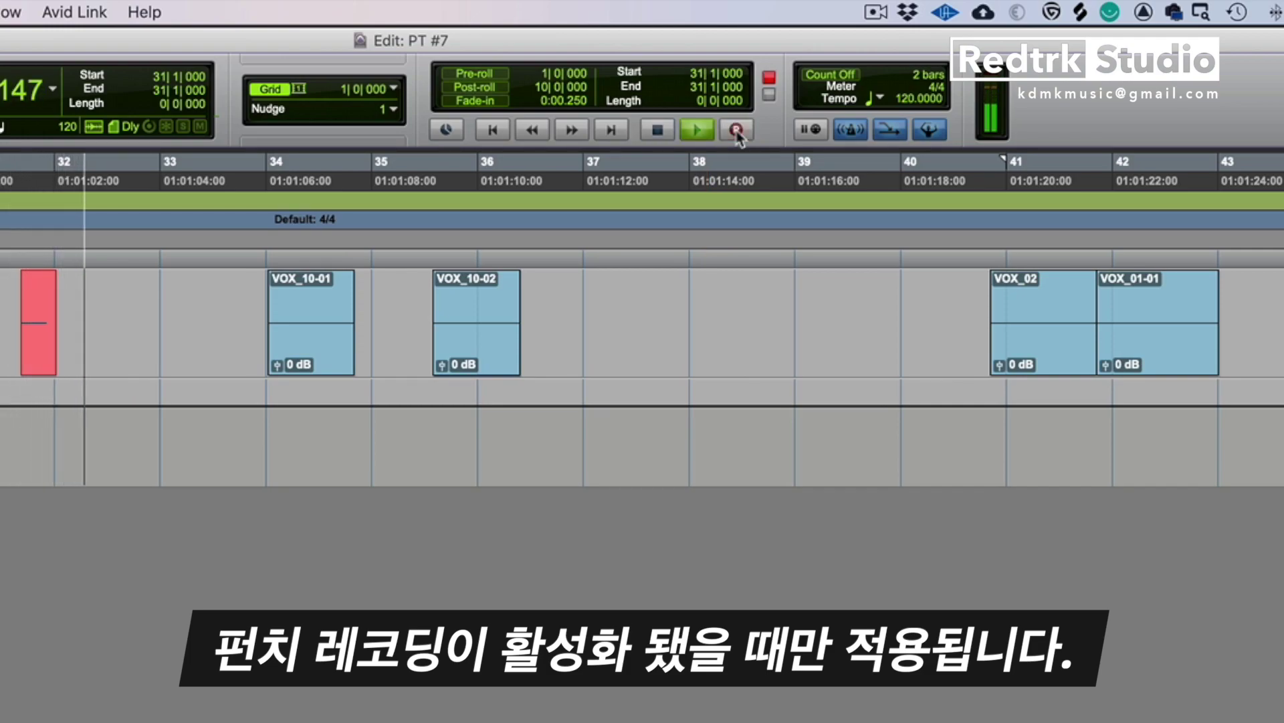
pyautogui.click(737, 129)
pyautogui.click(737, 129)
pyautogui.press('space')
pyautogui.click(189, 327)
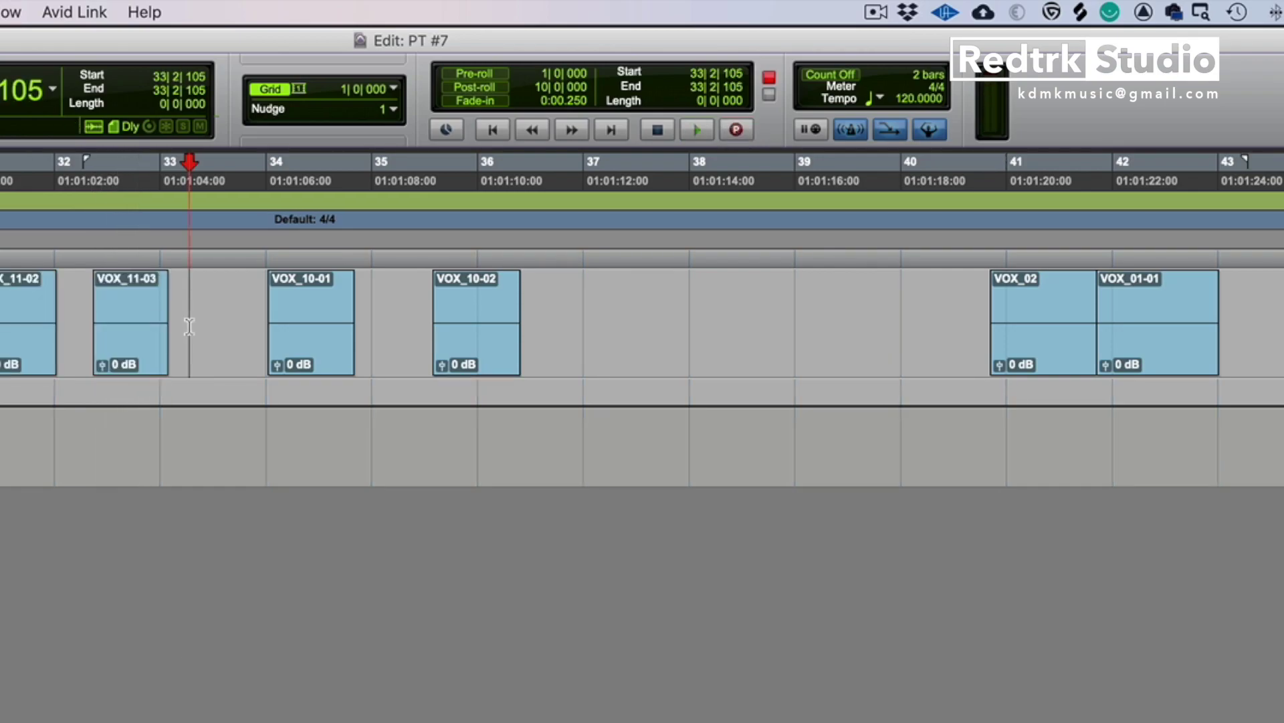